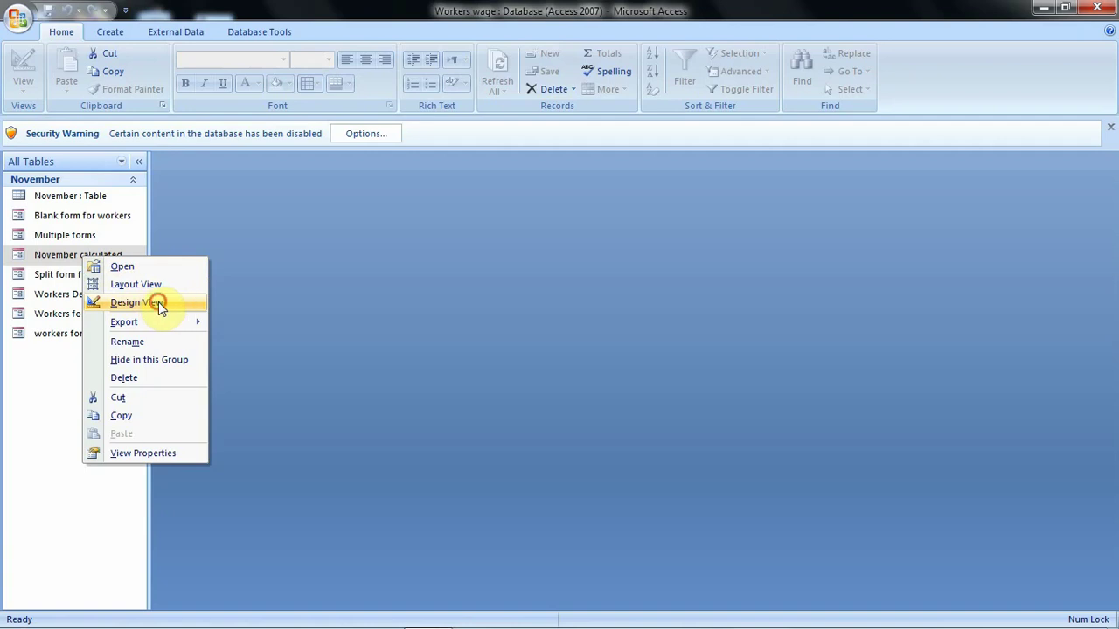
Open the November calculated form in Design View and enlarge its Detail area to about 6.4 by 3.4 inches
left_click(159, 302)
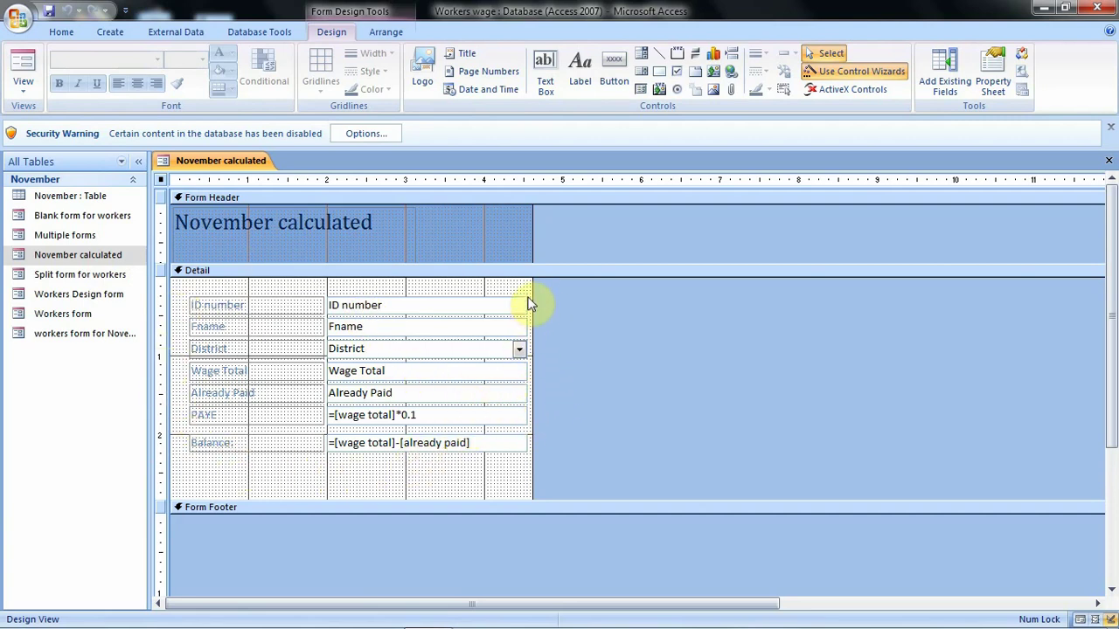
left_click_drag(531, 289, 673, 305)
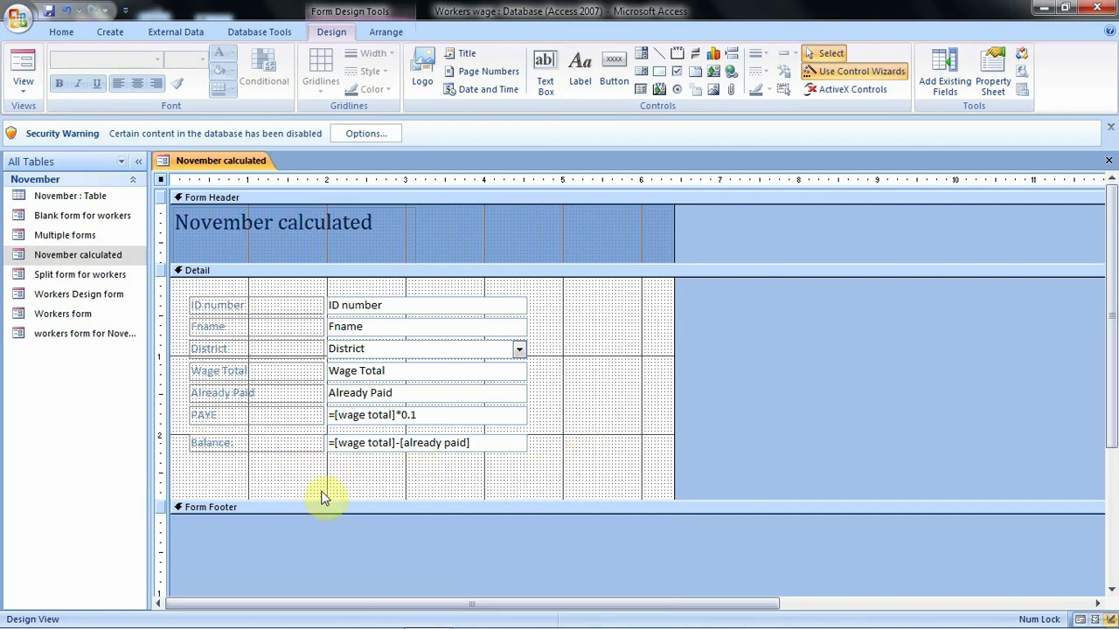
left_click(411, 499)
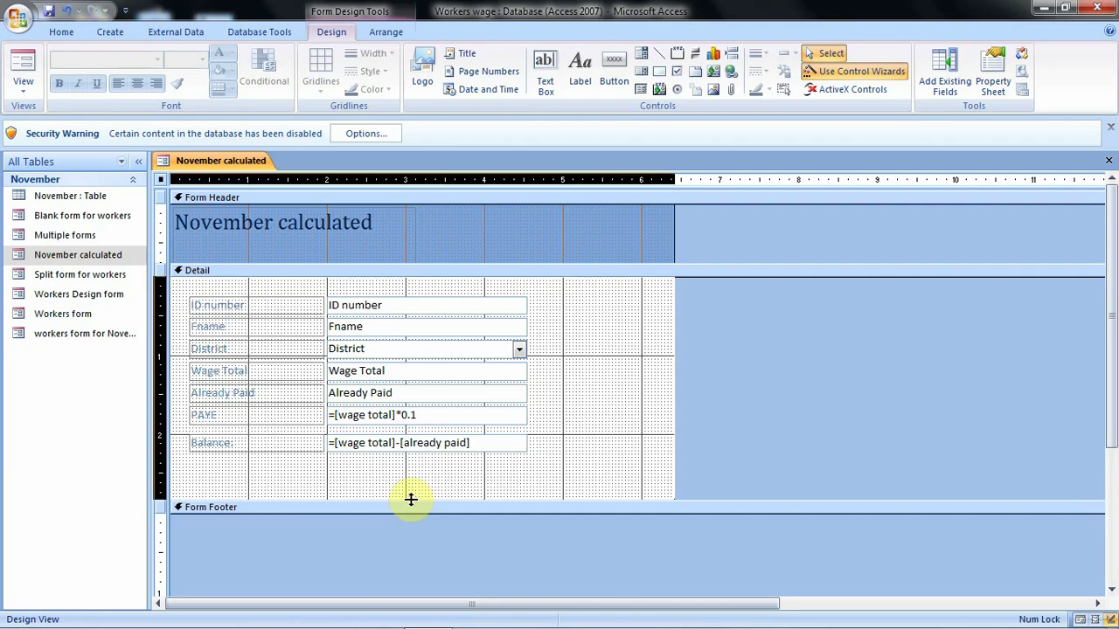
left_click_drag(411, 499, 411, 544)
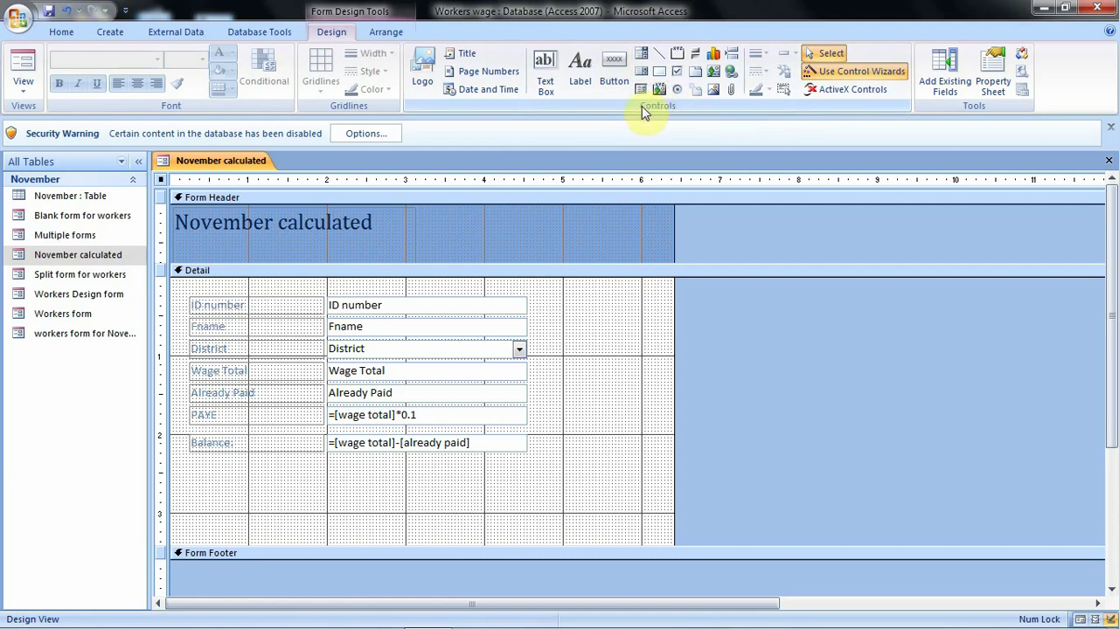
Add a text command button below the Balance field with the Go To Next Record action, resized and captioned Next
left_click(616, 67)
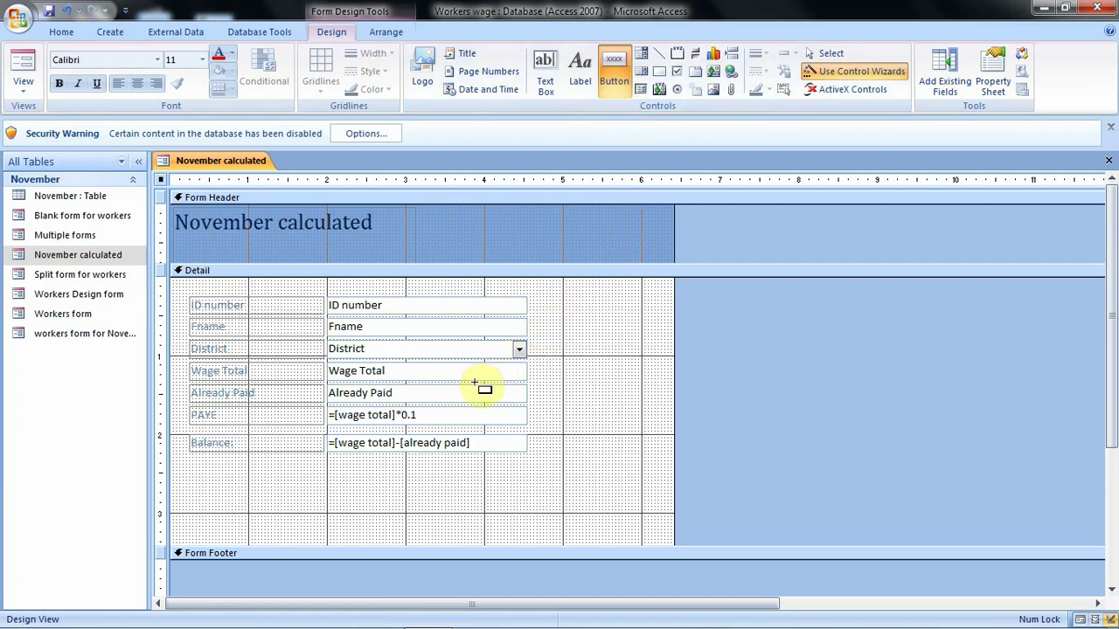
left_click(281, 478)
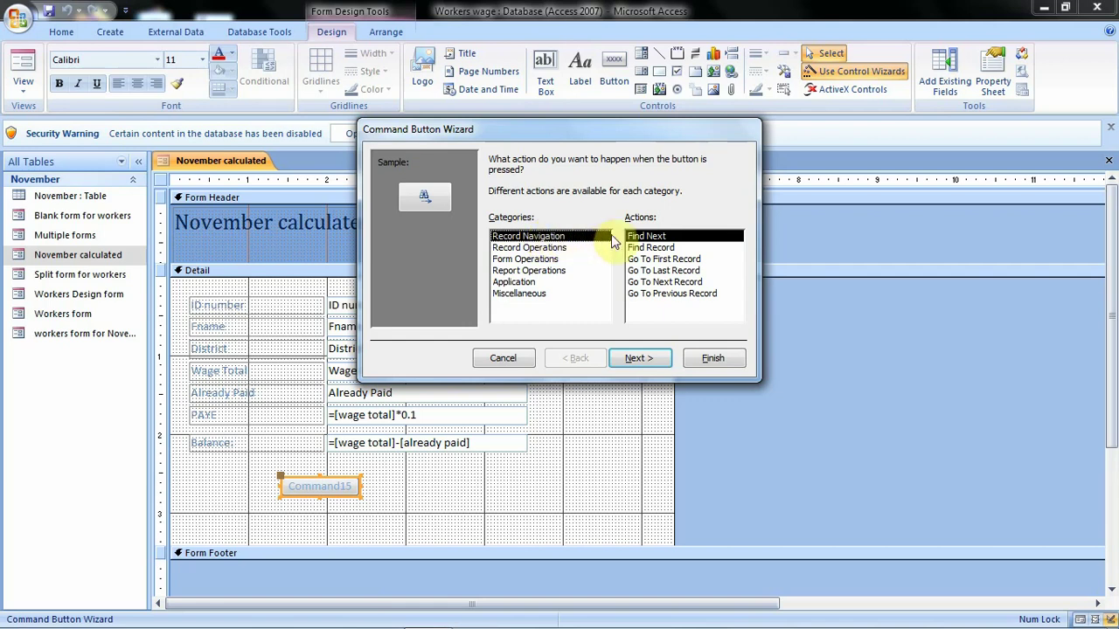
left_click(678, 282)
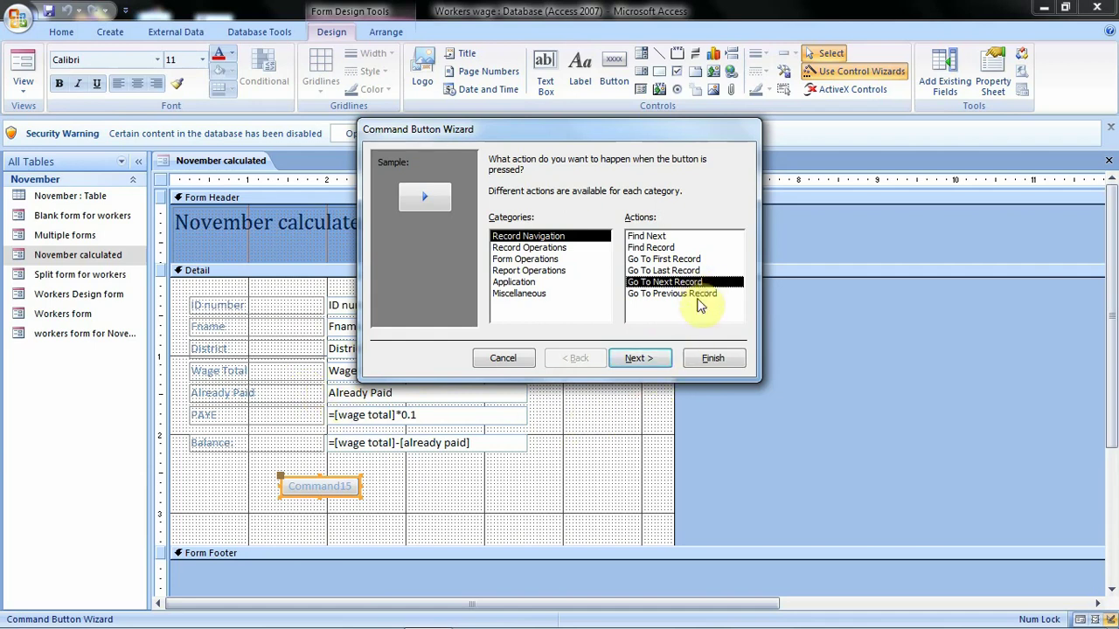
left_click(639, 362)
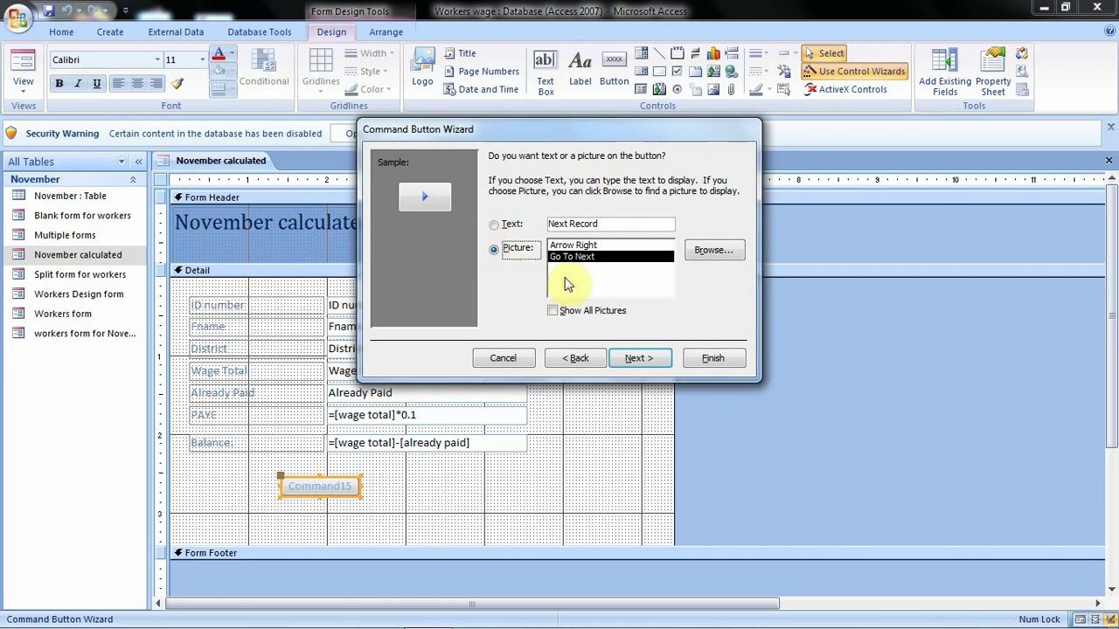
left_click(495, 225)
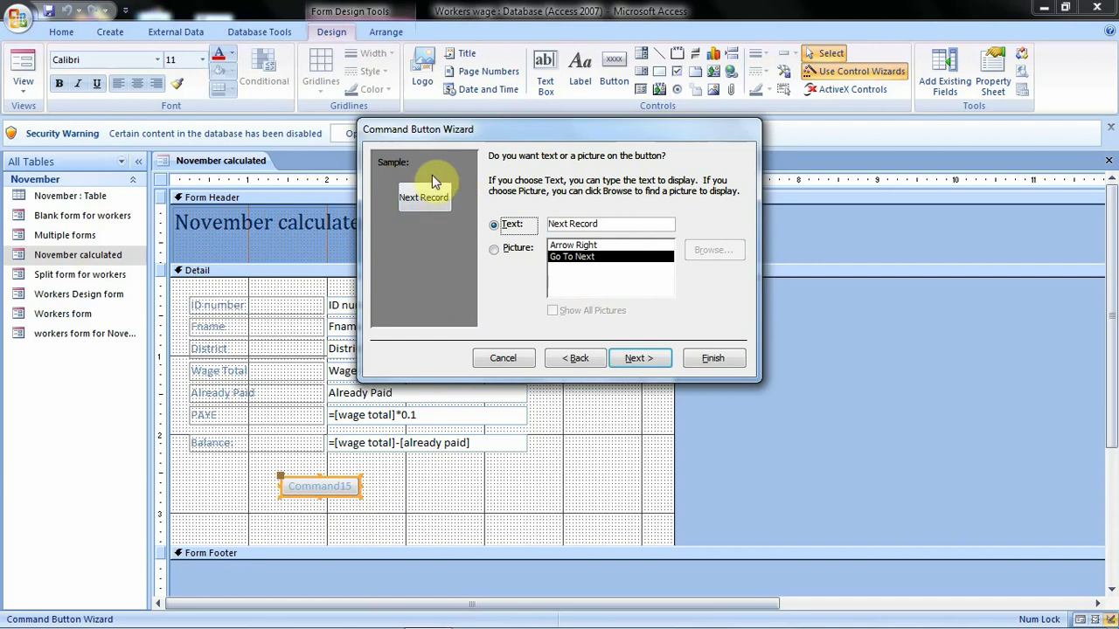
left_click(653, 358)
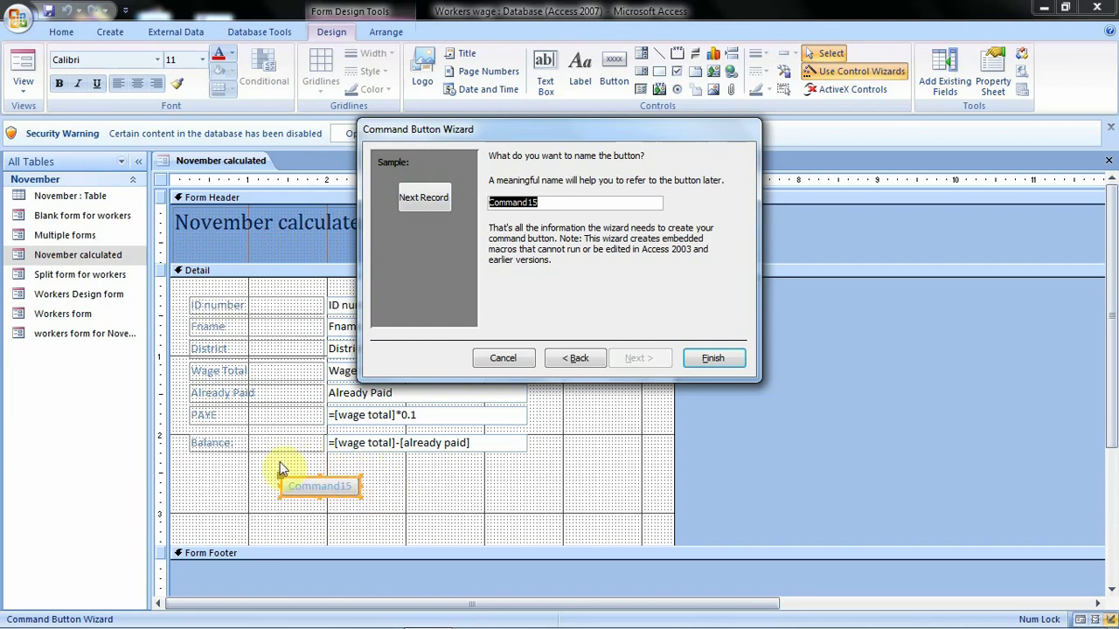
left_click(721, 360)
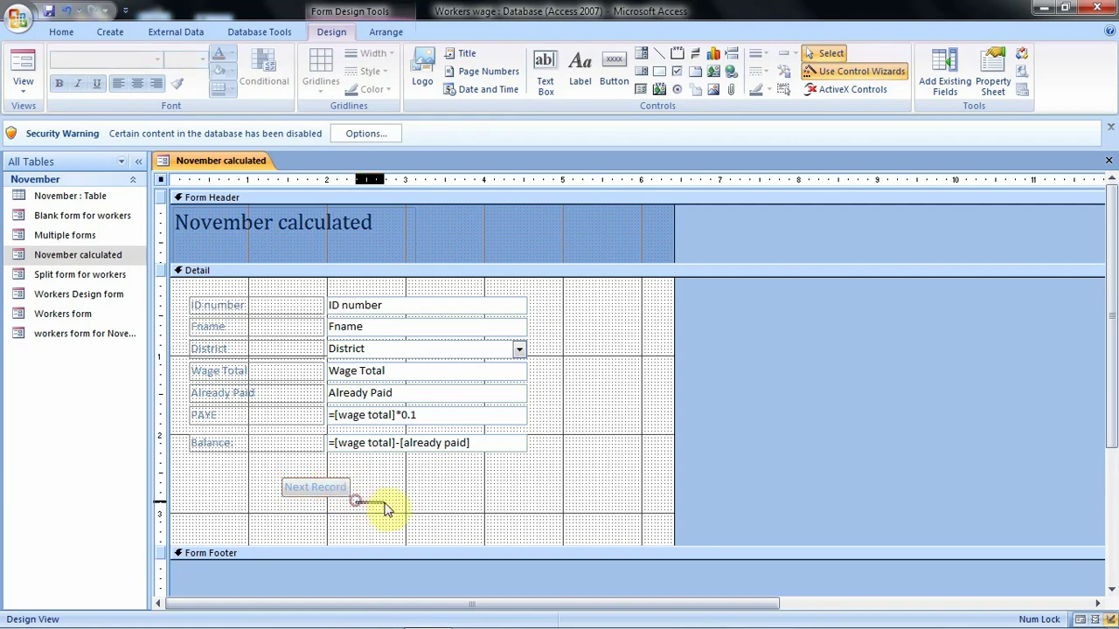
left_click_drag(357, 502, 382, 498)
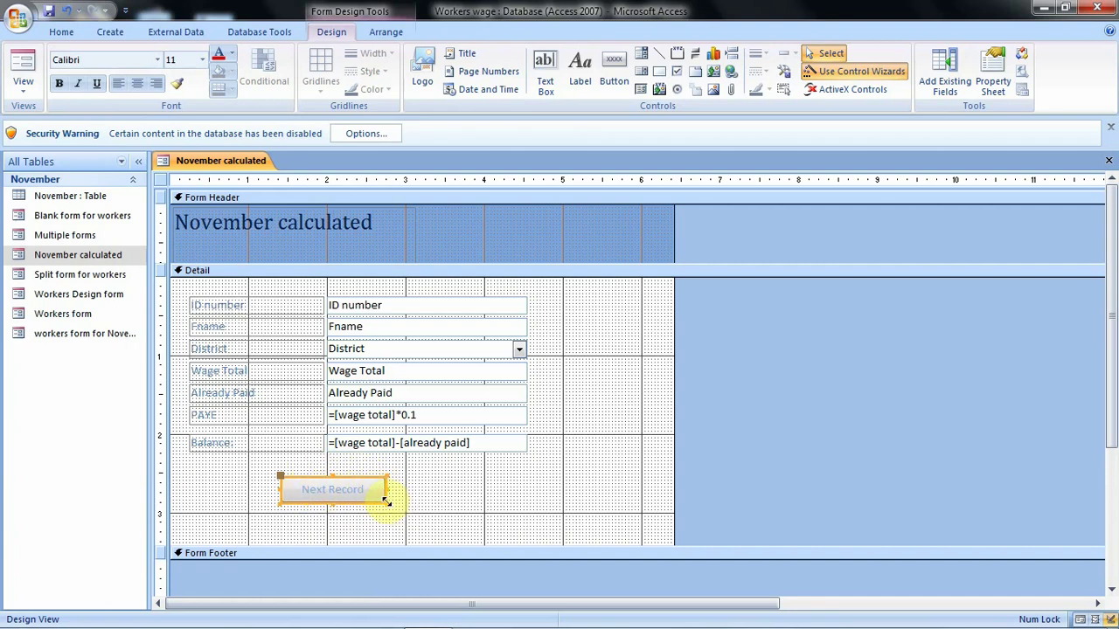
left_click_drag(386, 504, 347, 503)
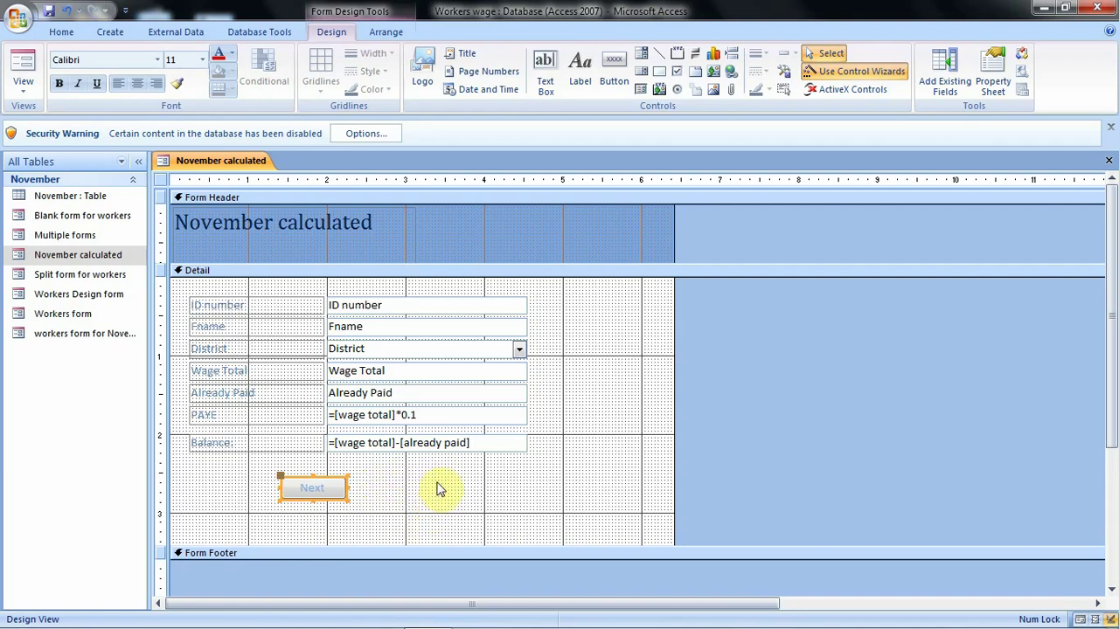
Add a text command button with the Go To Previous Record action, captioned Previous and aligned close beside the Next button
left_click(617, 75)
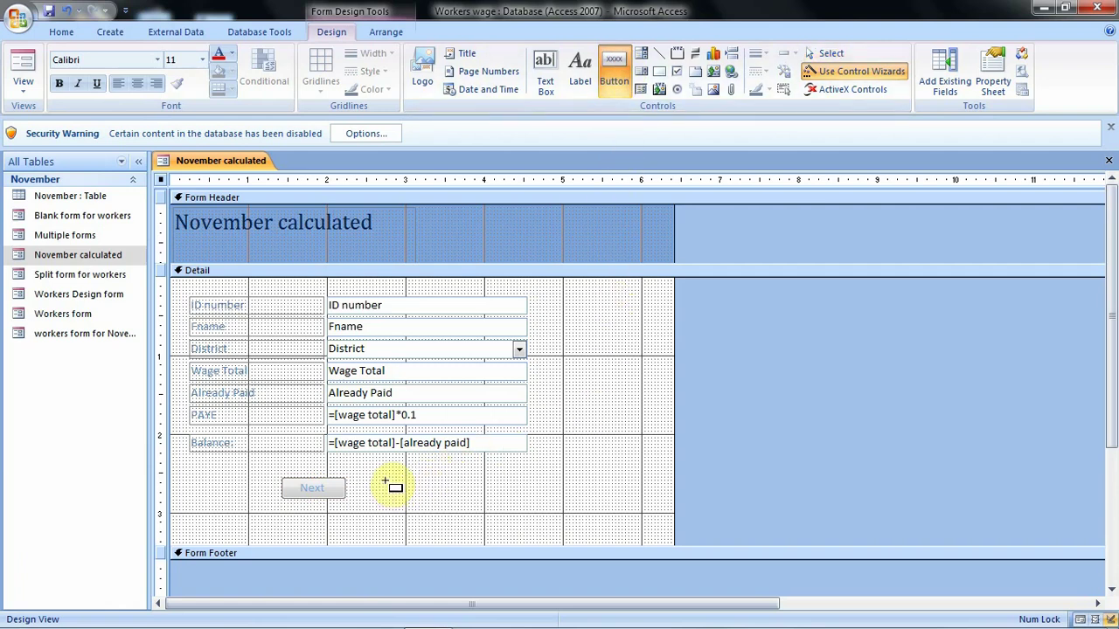
left_click(385, 479)
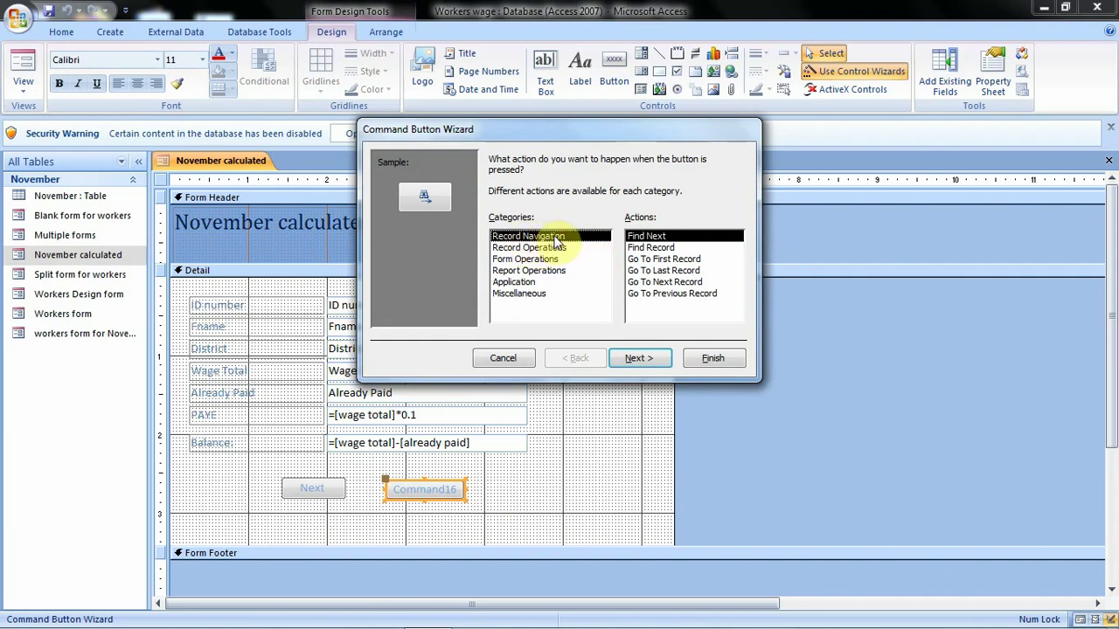
left_click(669, 294)
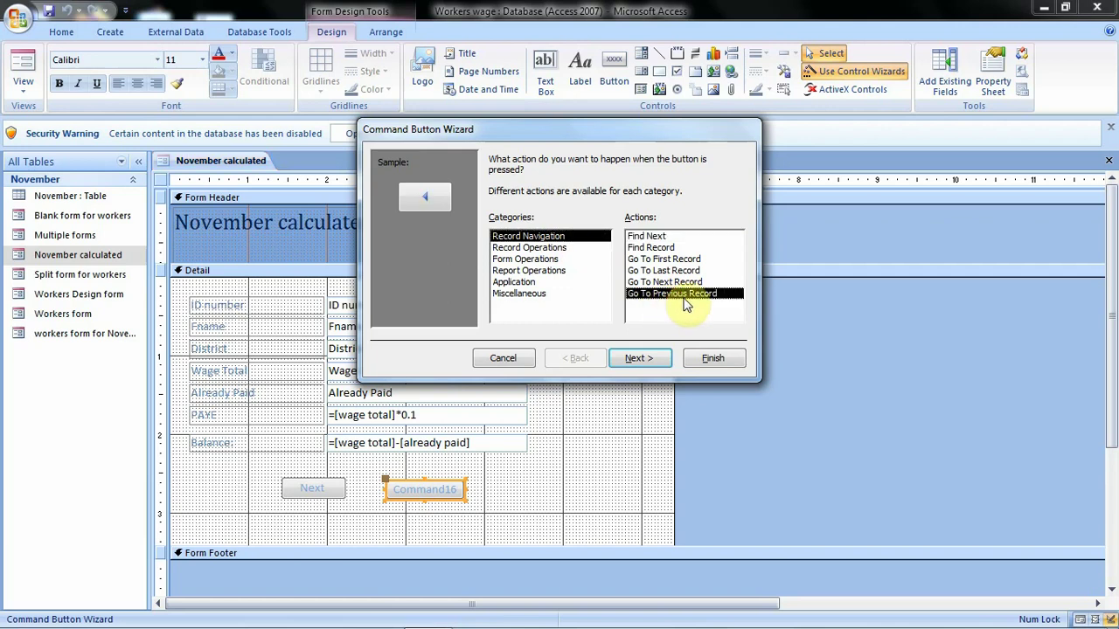
left_click(662, 362)
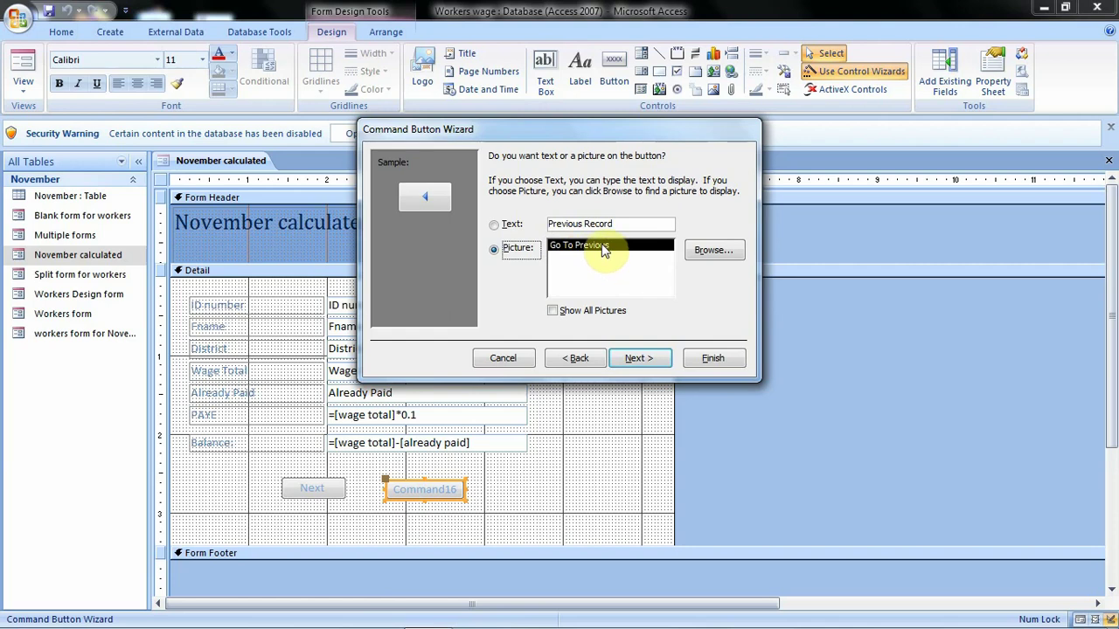
left_click(495, 225)
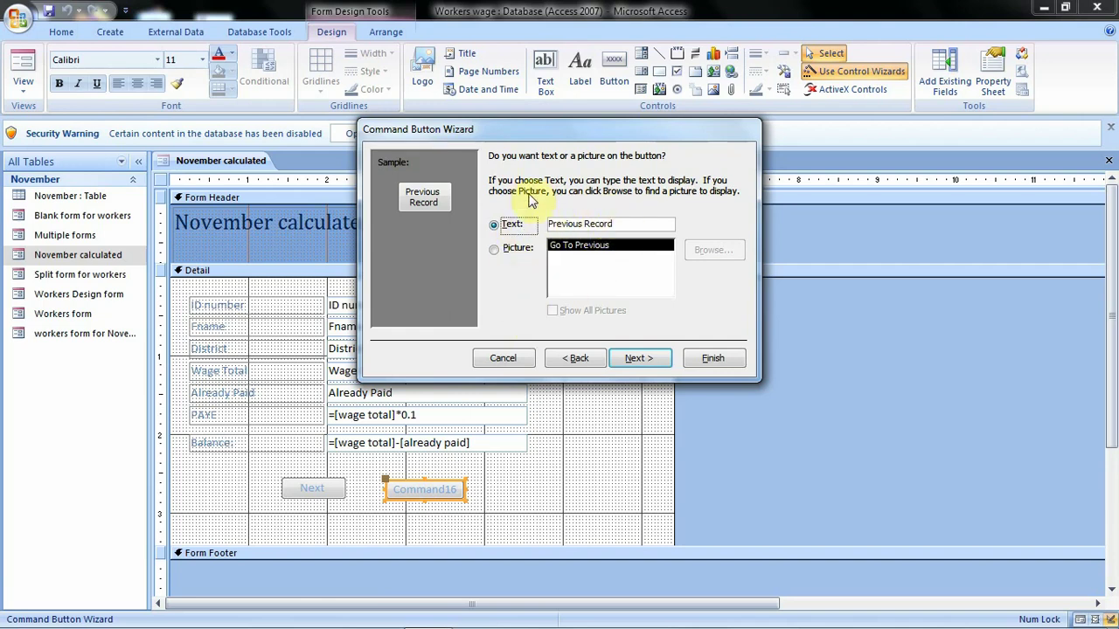
left_click(639, 359)
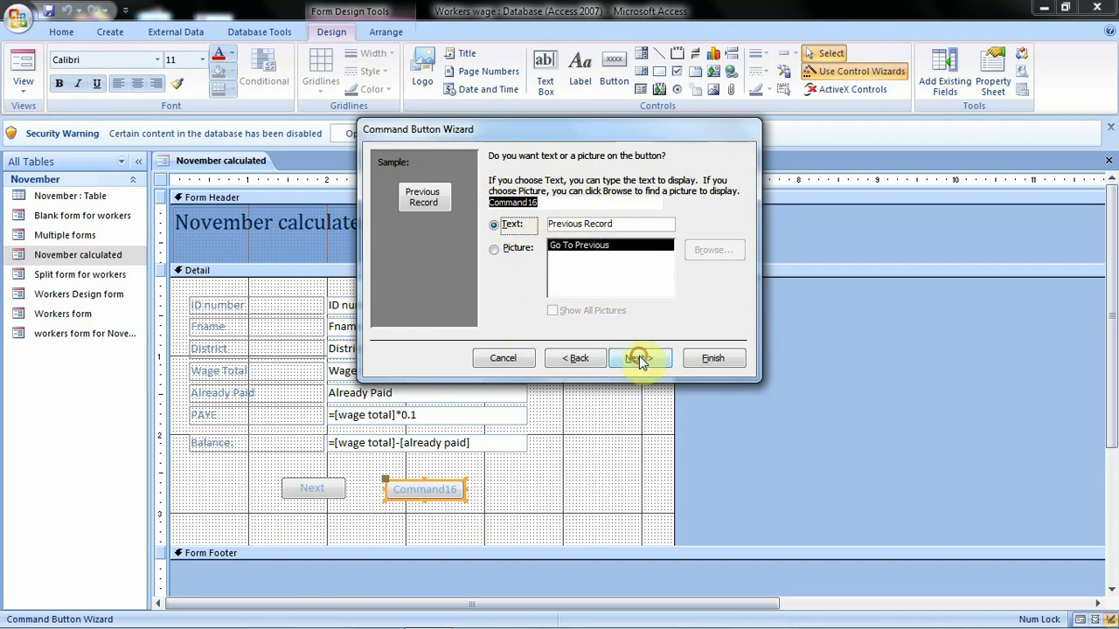
left_click(709, 358)
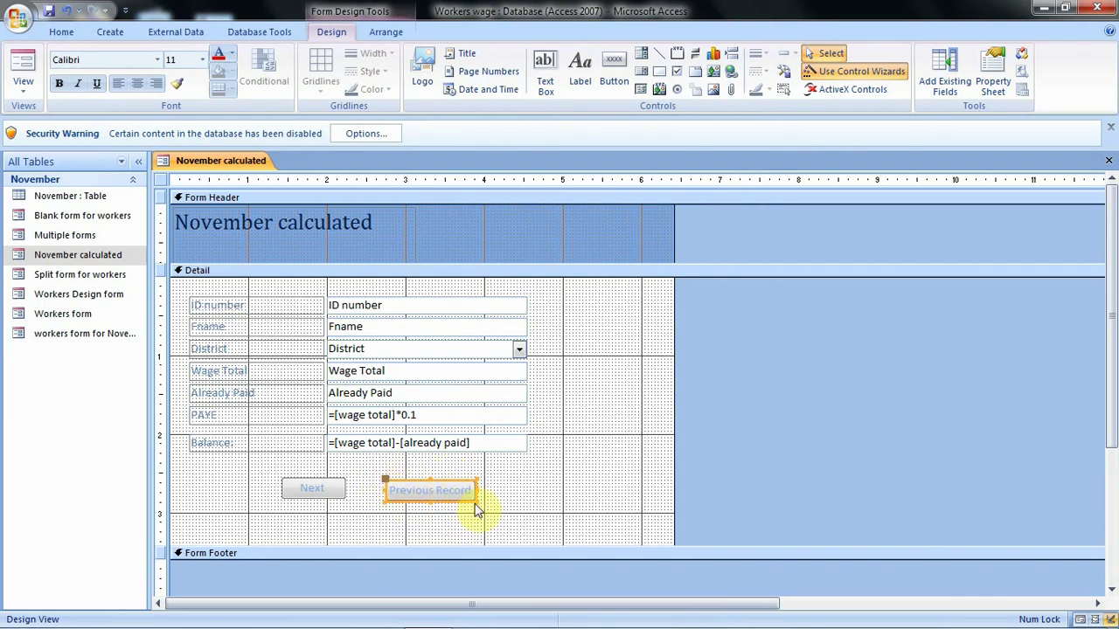
left_click_drag(475, 503, 443, 499)
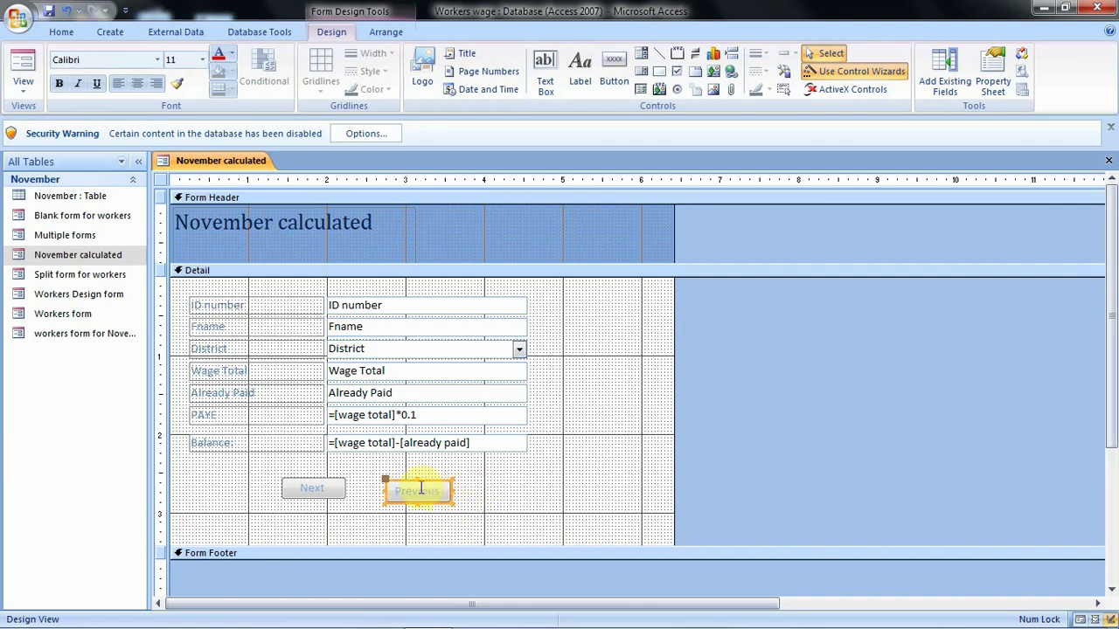
left_click_drag(424, 481, 406, 476)
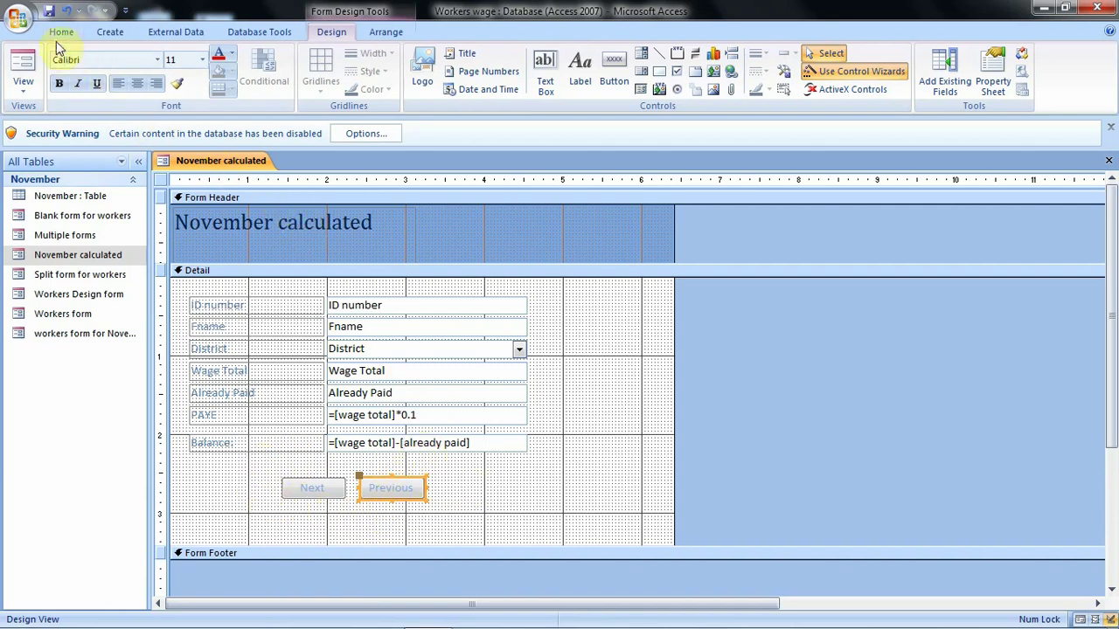
Show the form in Form View and test the Next and Previous buttons by moving through several records both ways
right_click(252, 166)
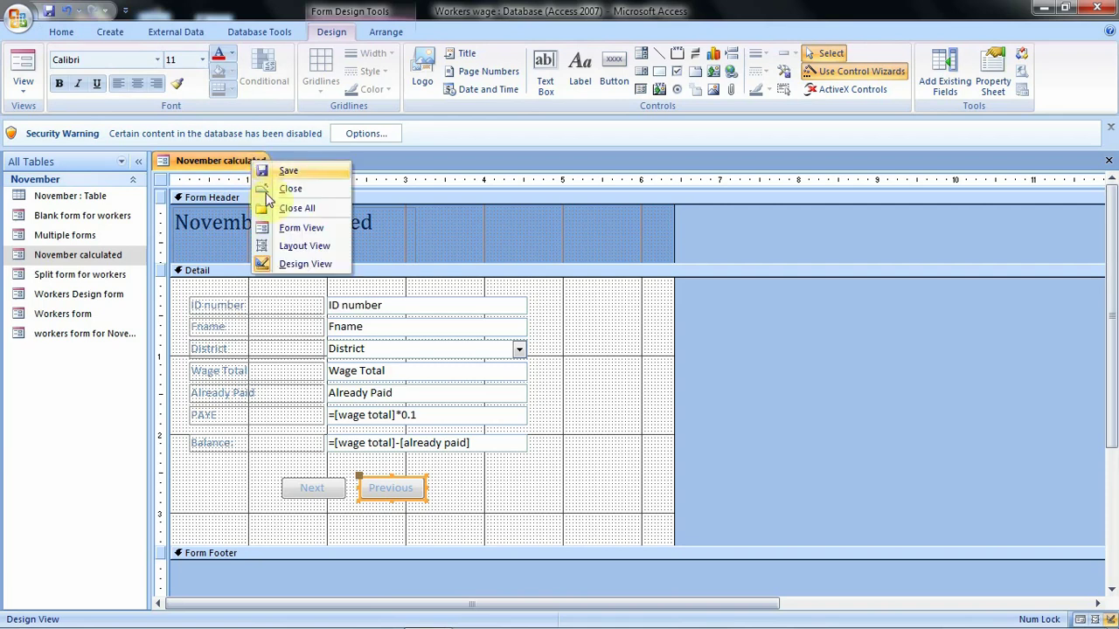
left_click(296, 229)
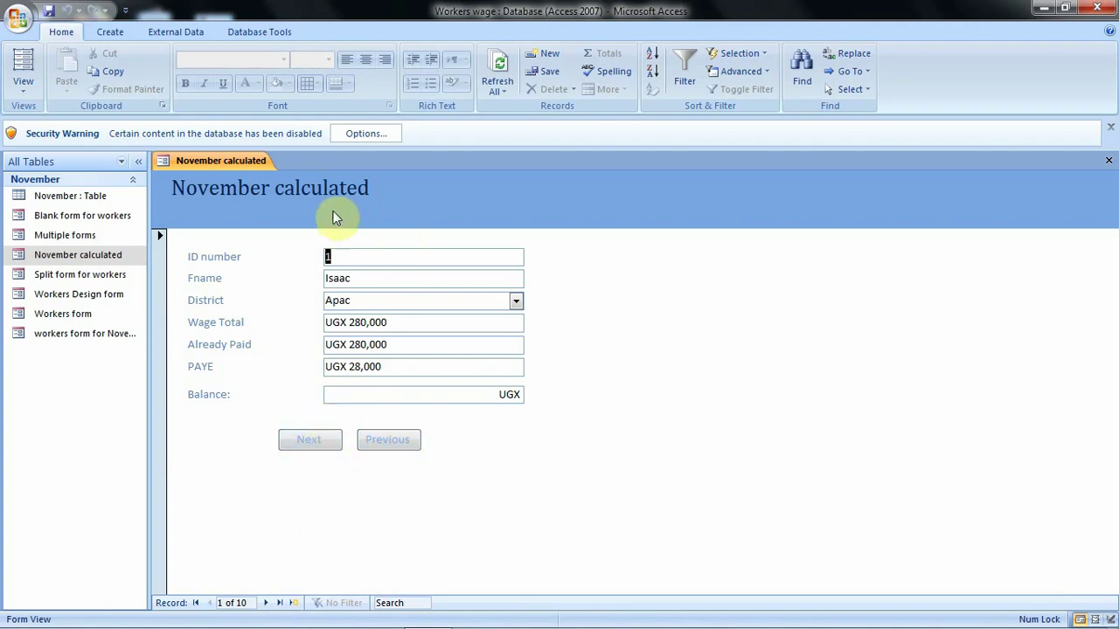
left_click(318, 442)
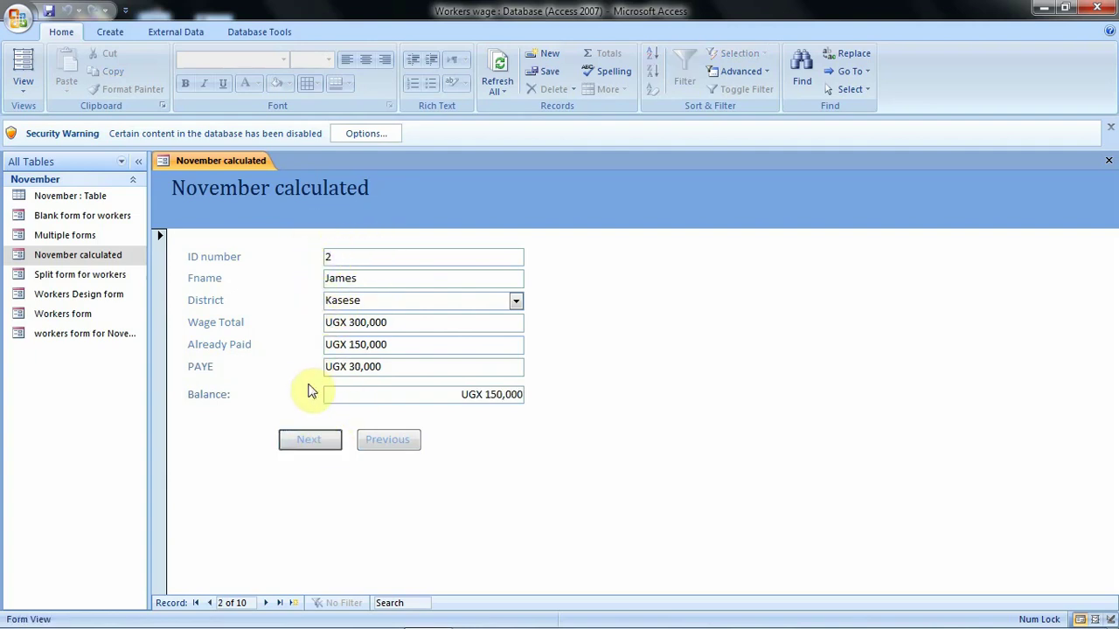
left_click(309, 442)
left_click(309, 441)
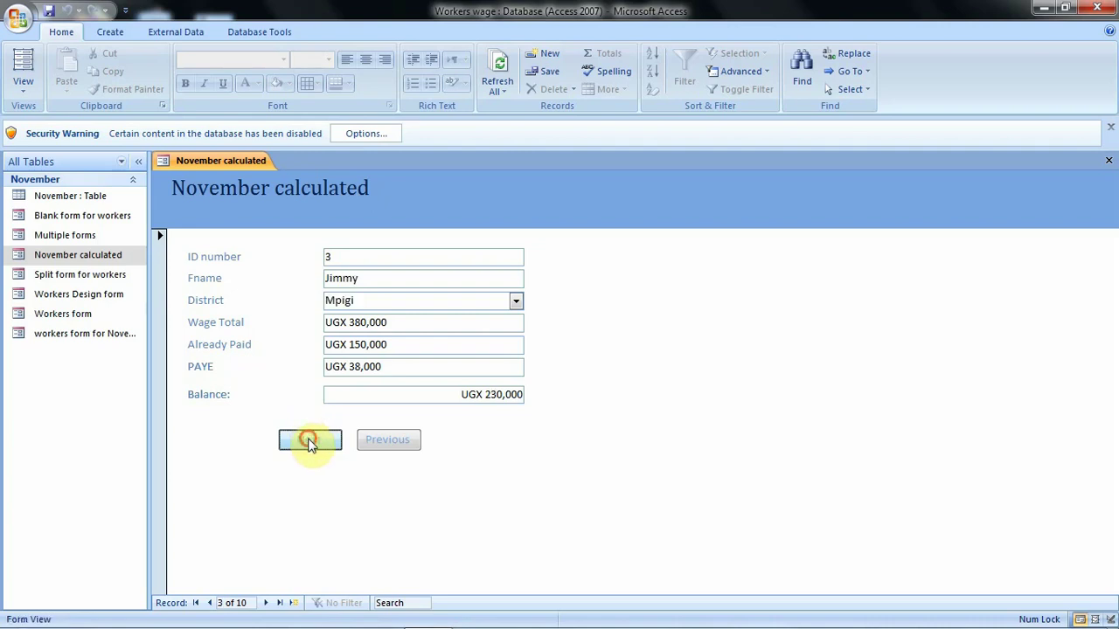
left_click(310, 441)
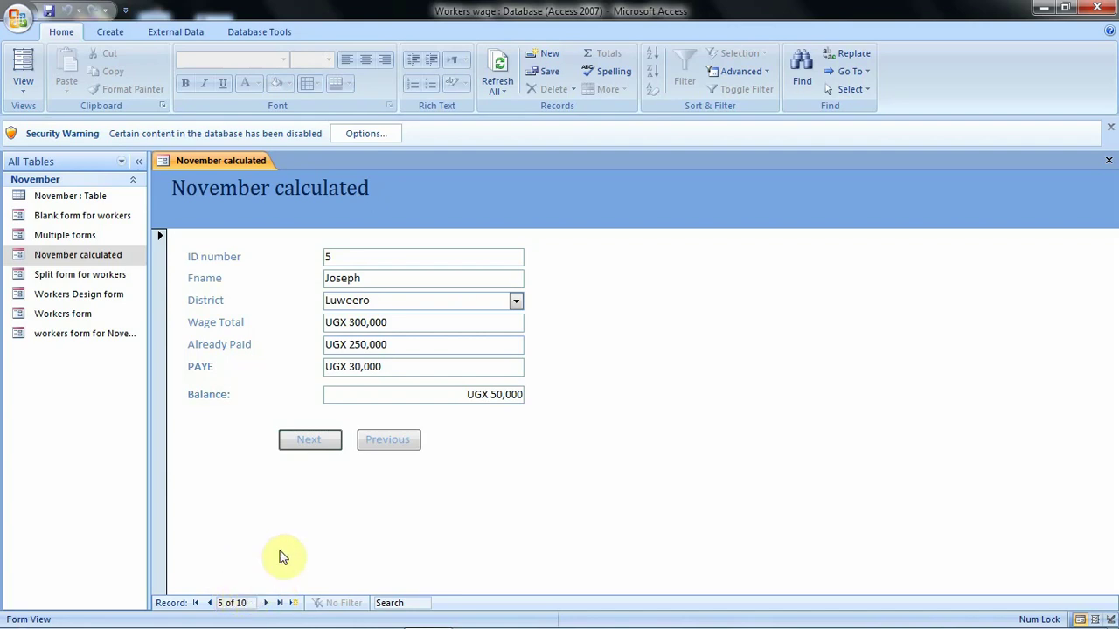
left_click(398, 440)
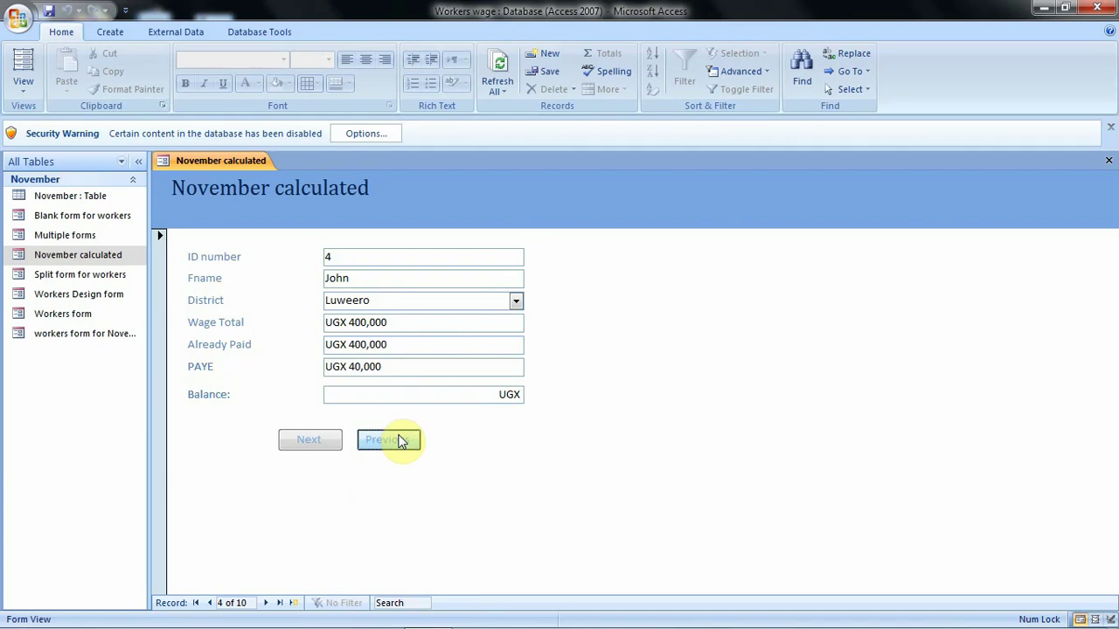
left_click(400, 440)
left_click(400, 441)
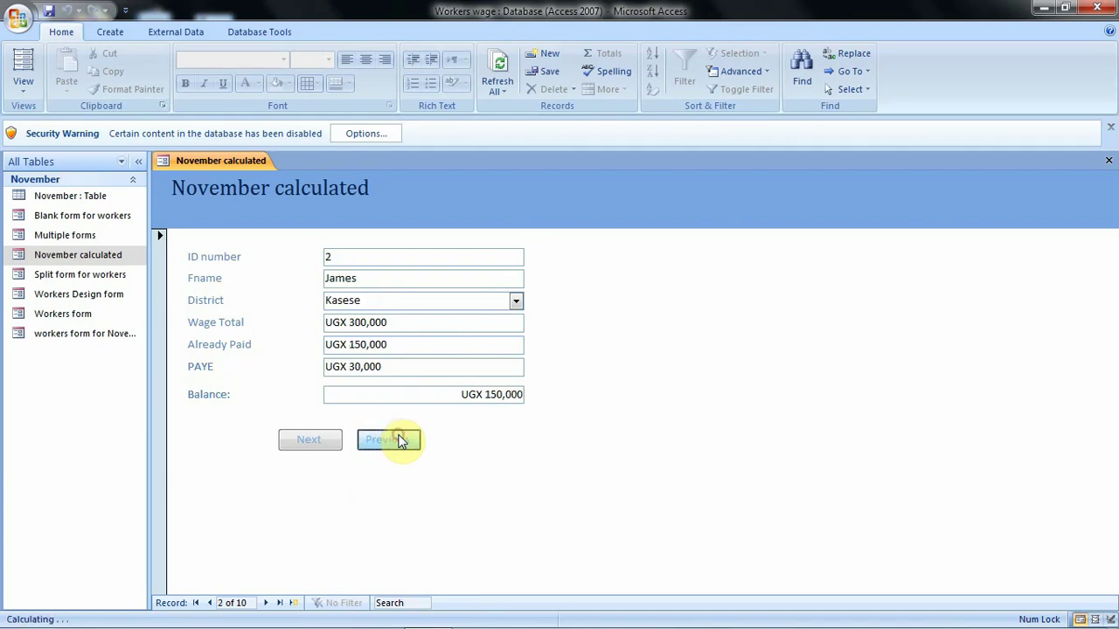
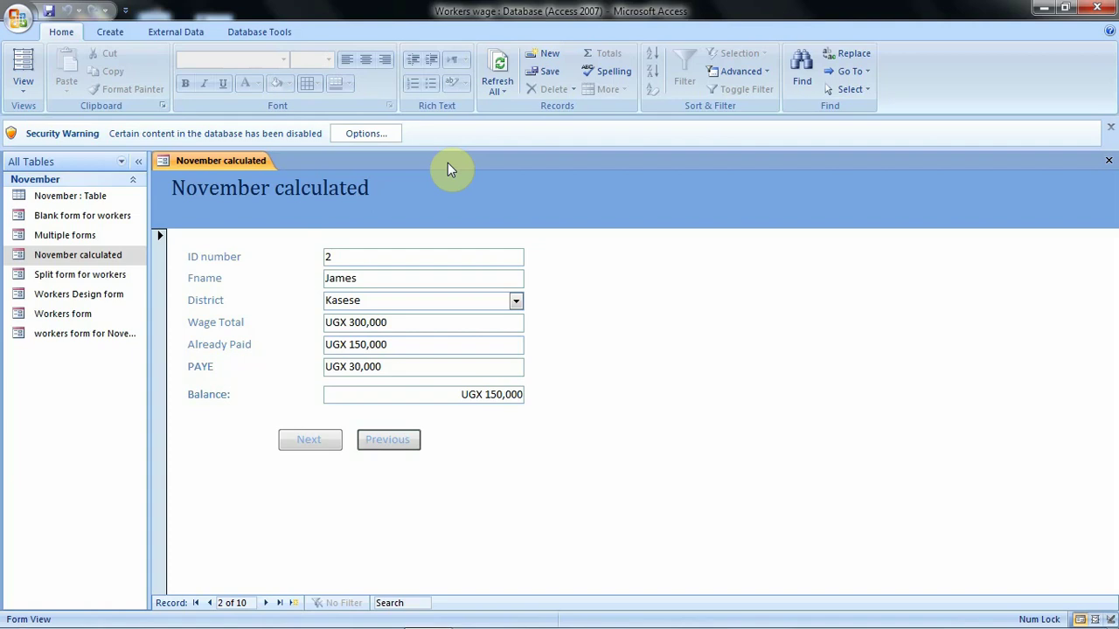
In Design View, add a Print Record command button with the Printer picture beside the fields, enlarge it to about 0.8 by 0.5 inches, and save
left_click(33, 93)
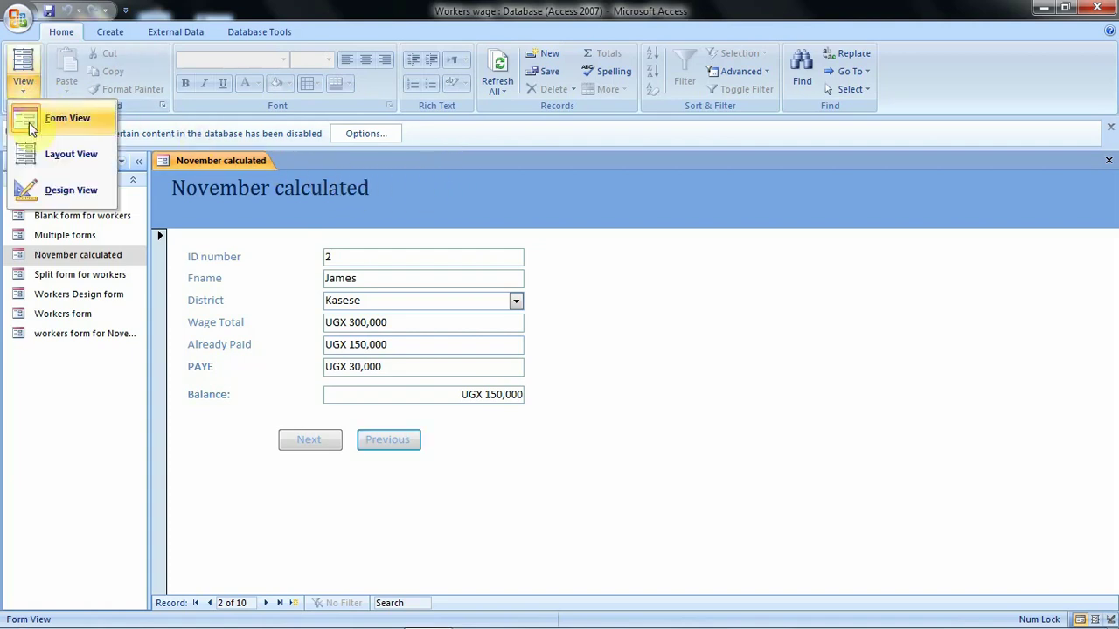
left_click(35, 188)
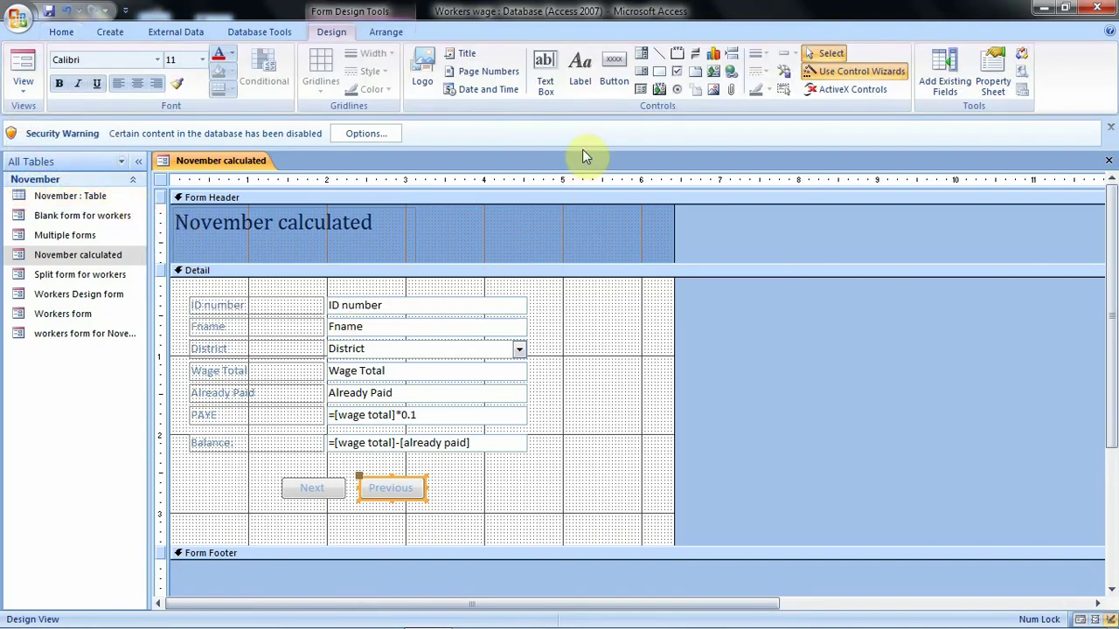
left_click(615, 74)
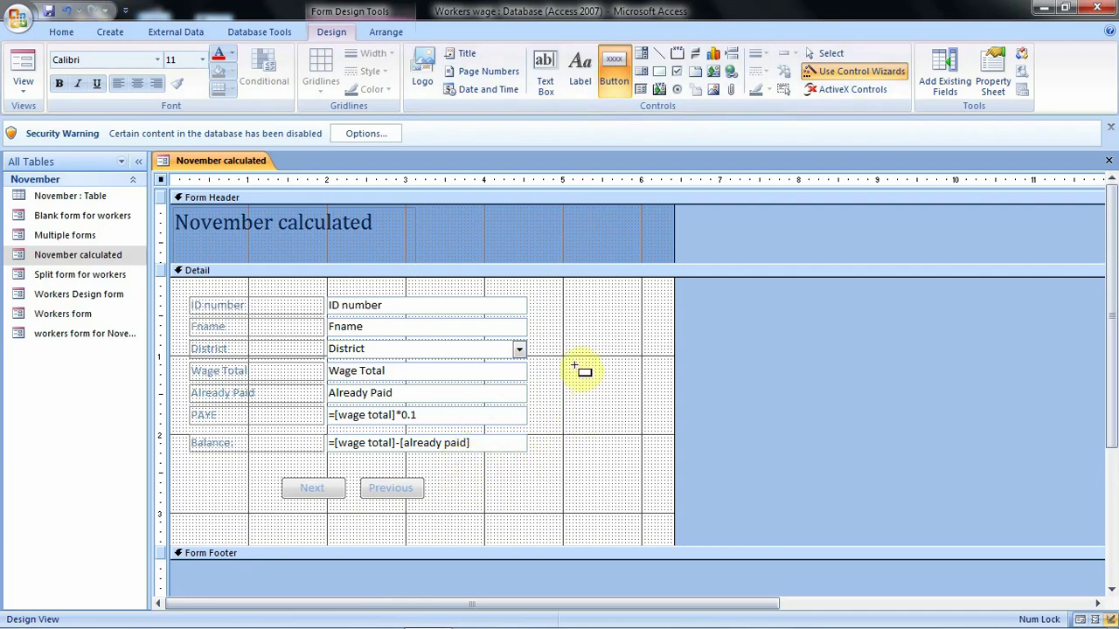
left_click_drag(574, 365, 642, 403)
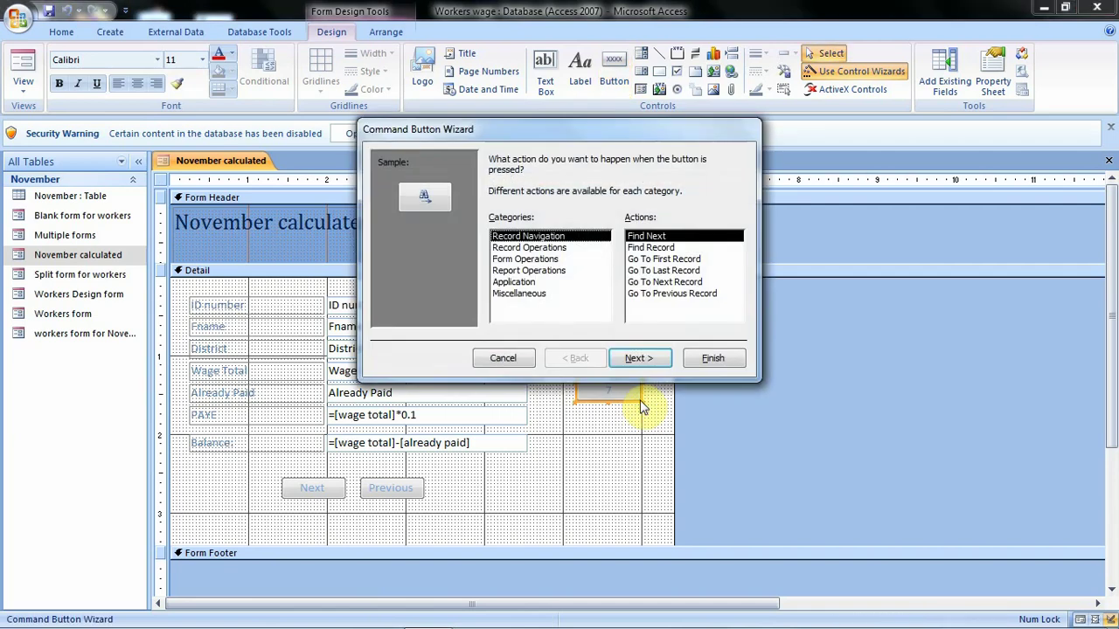
left_click(514, 249)
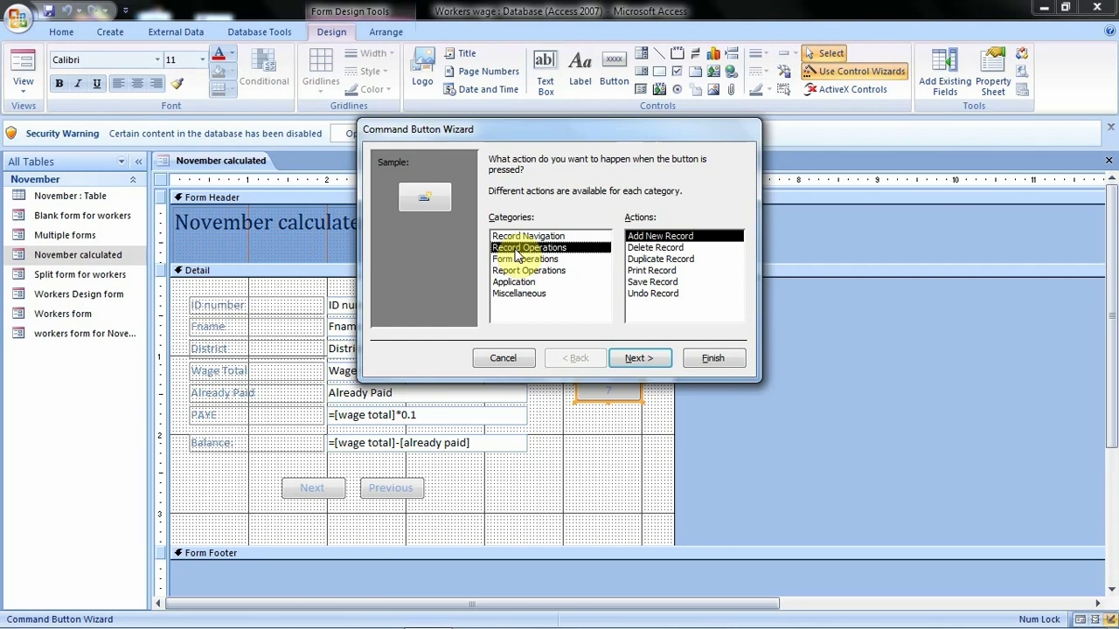
left_click(642, 271)
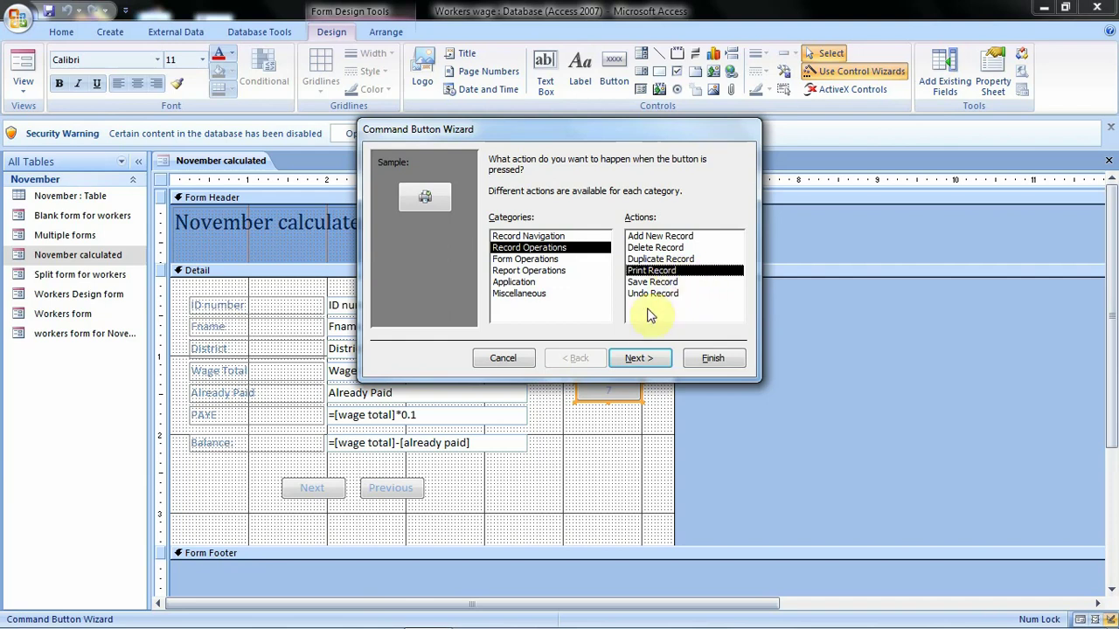
left_click(637, 359)
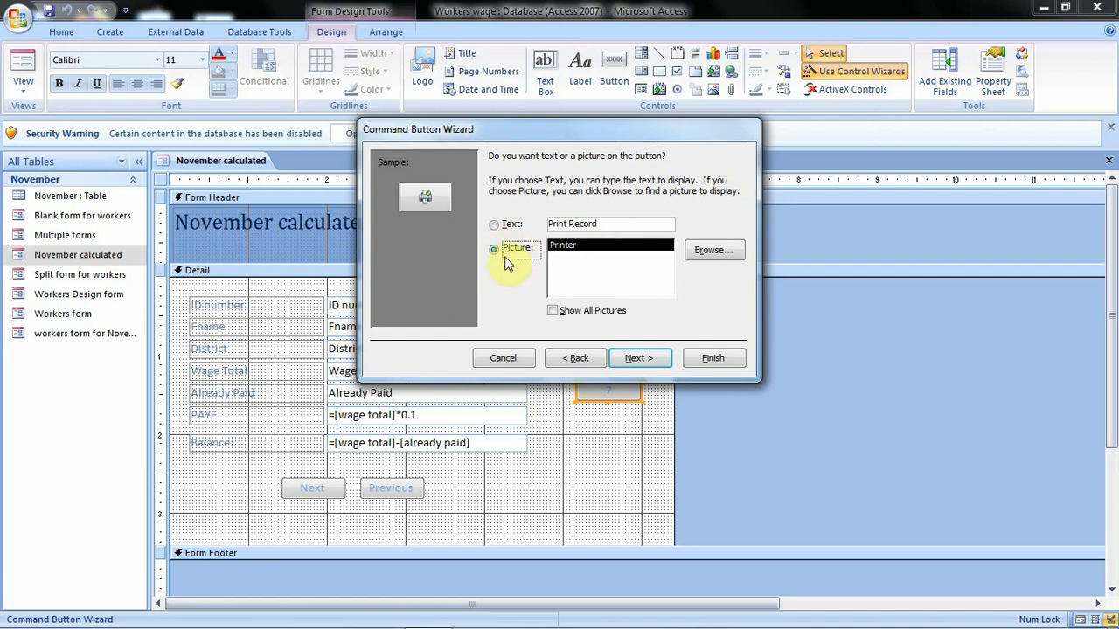
left_click(641, 361)
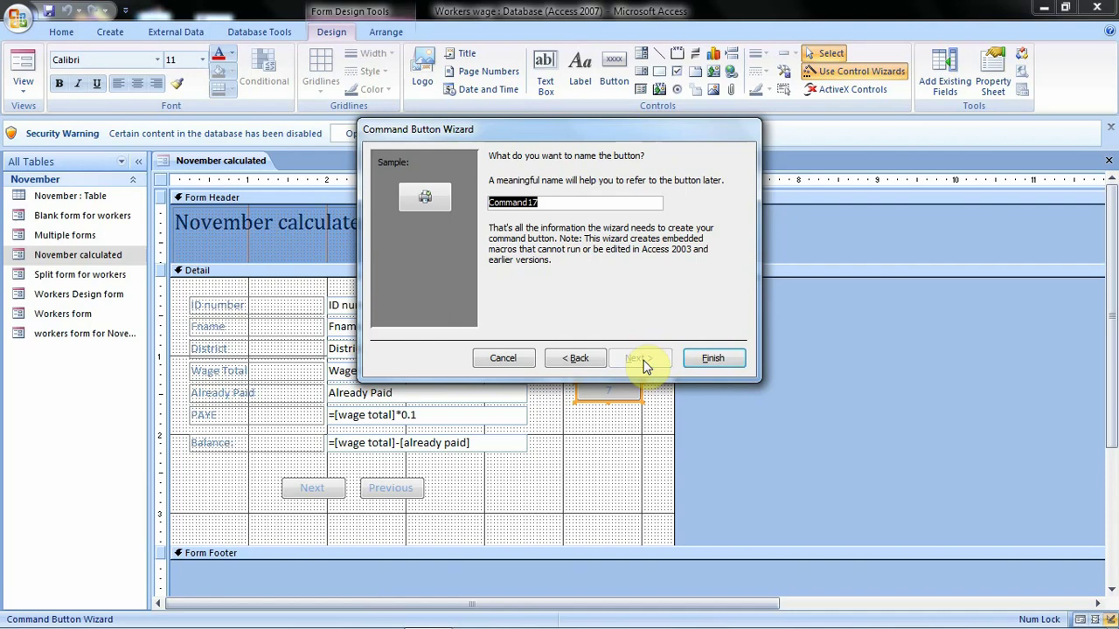
left_click(712, 359)
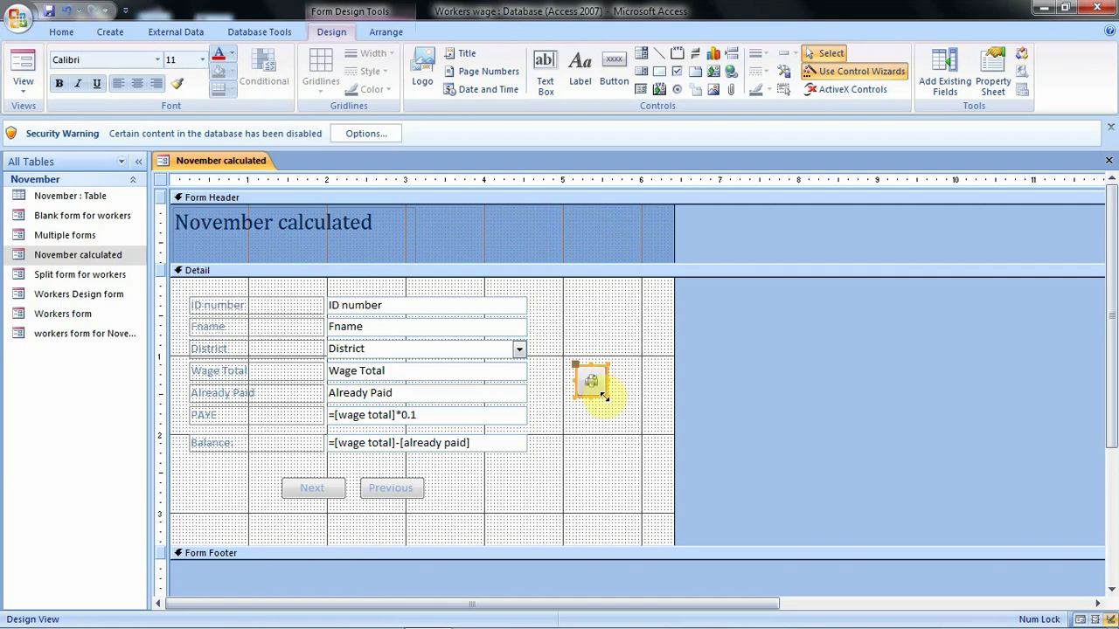
left_click_drag(603, 395, 637, 405)
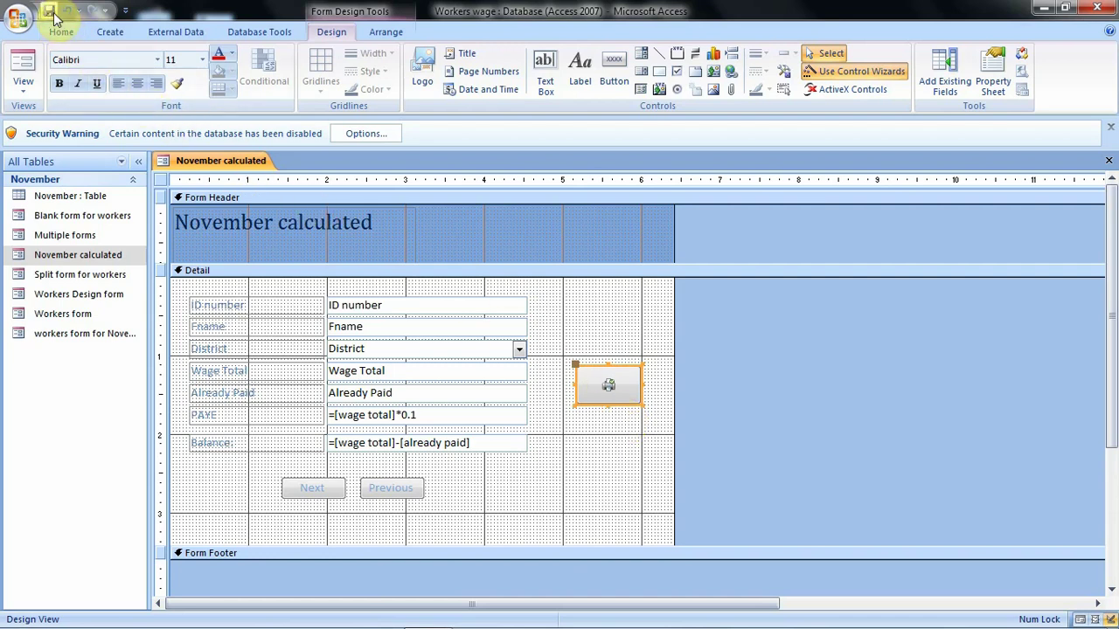
left_click(52, 14)
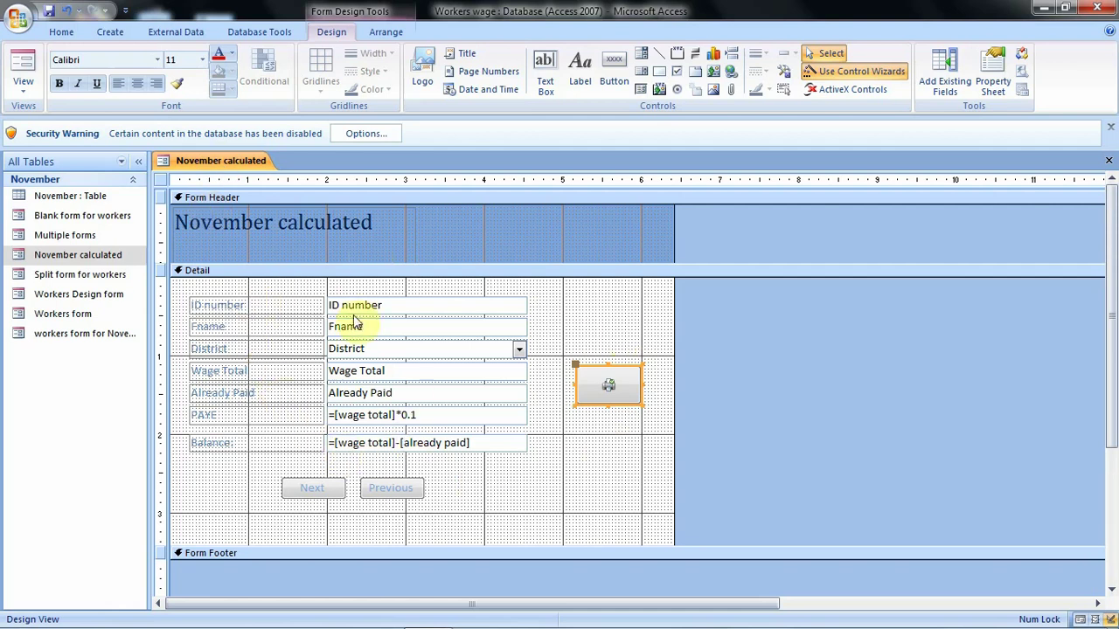
Show the form in Form View and test the print button, choosing the HP PSC 1500 series printer and cancelling the print
left_click(22, 88)
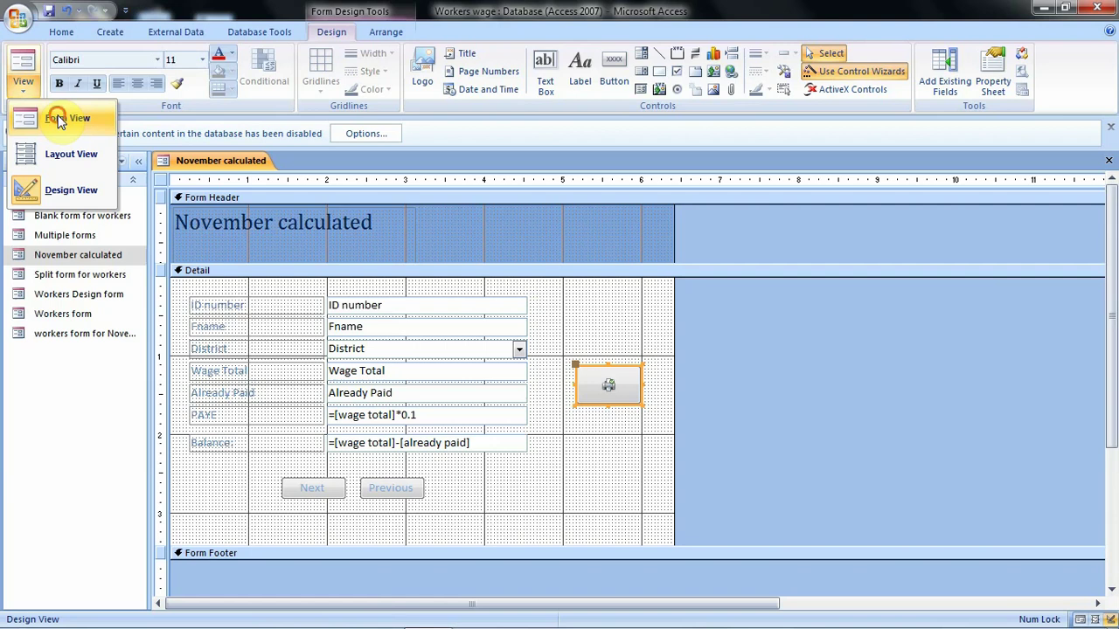
left_click(60, 121)
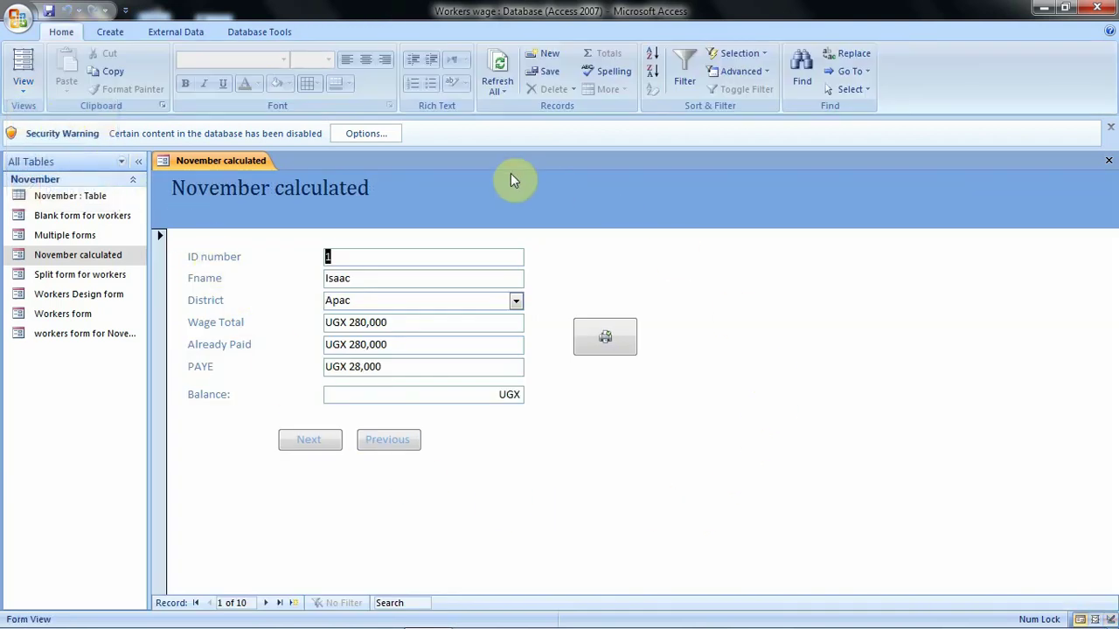
left_click(605, 339)
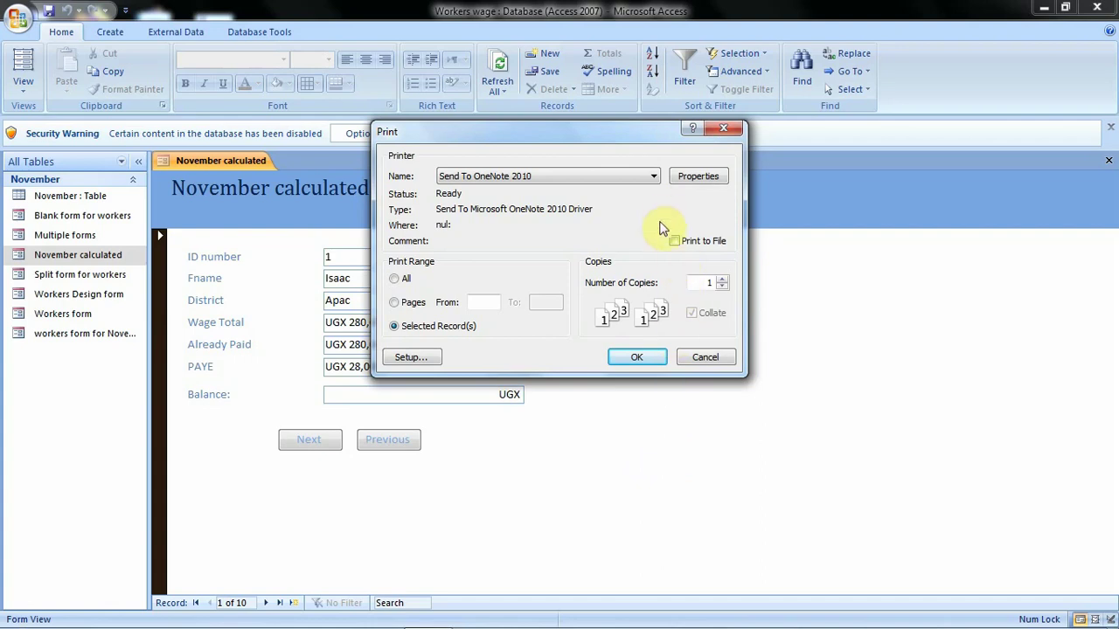
left_click(652, 176)
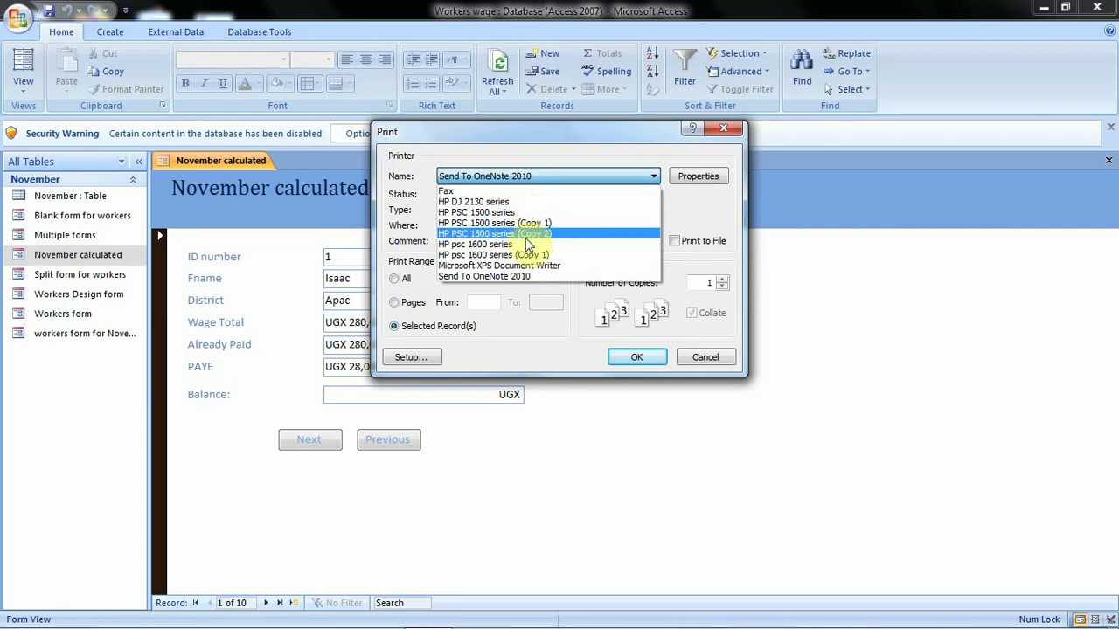
left_click(518, 212)
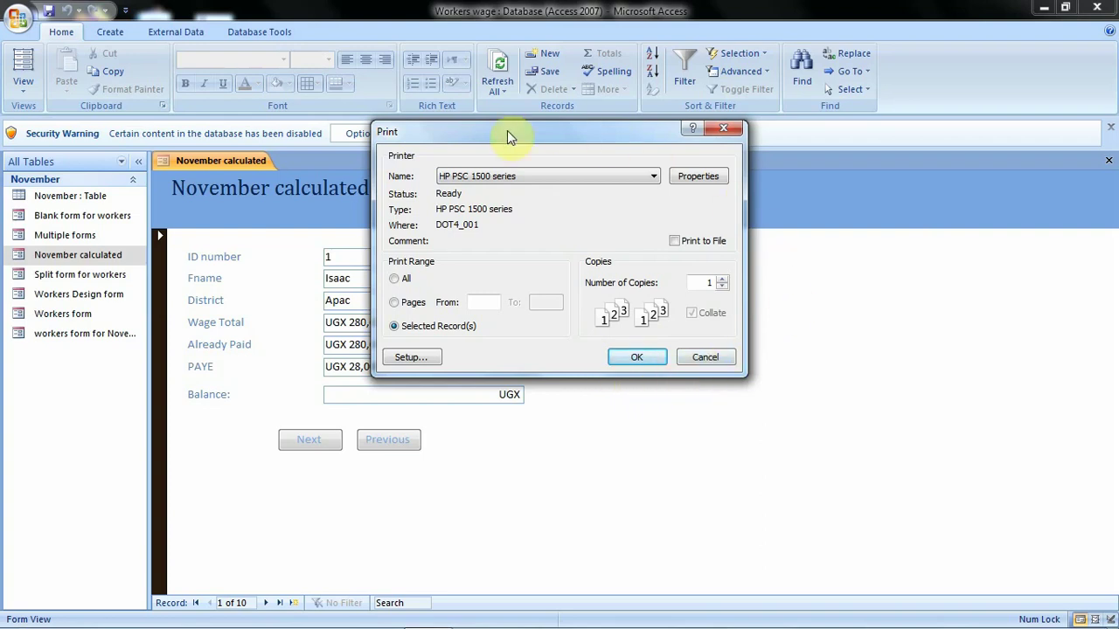
left_click(706, 356)
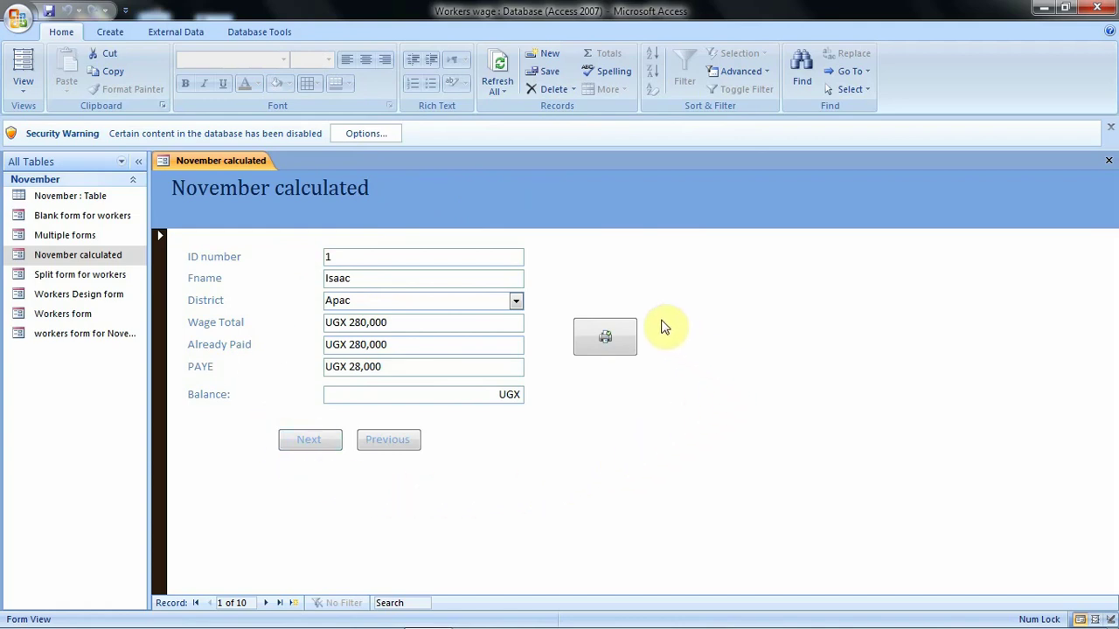
left_click(740, 374)
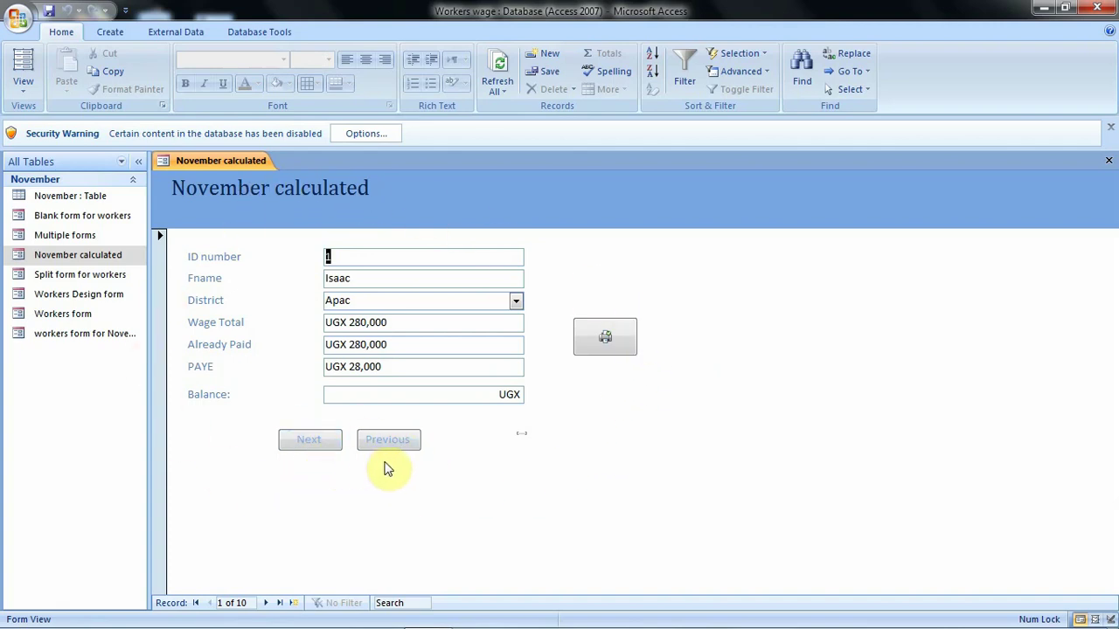
Return the form to Design View and place a new command button to the right of the Previous button
left_click(25, 88)
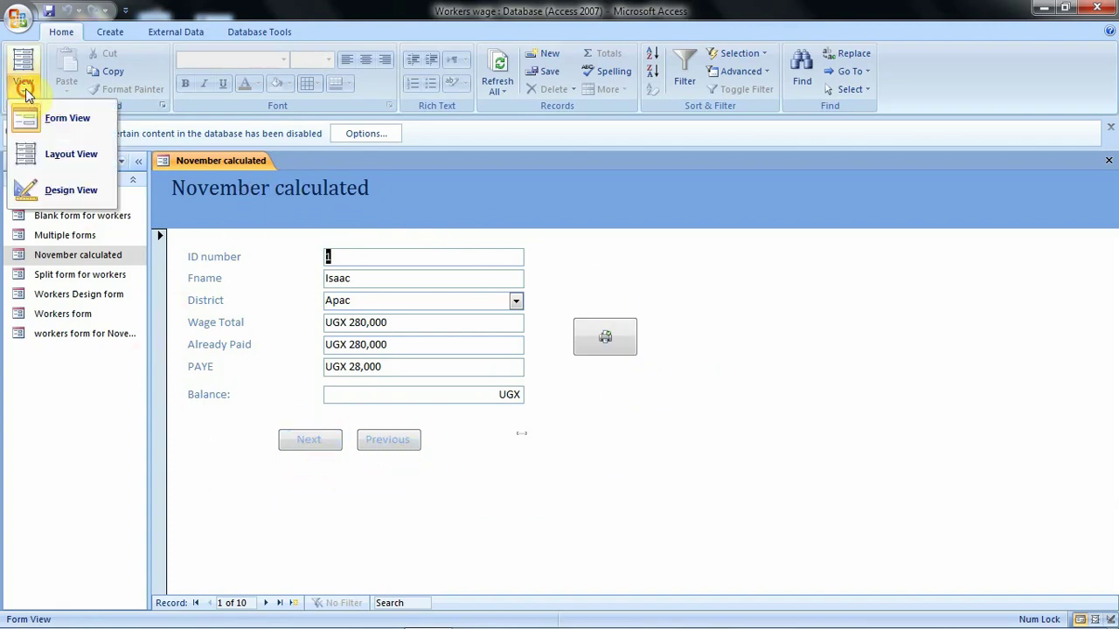
left_click(63, 189)
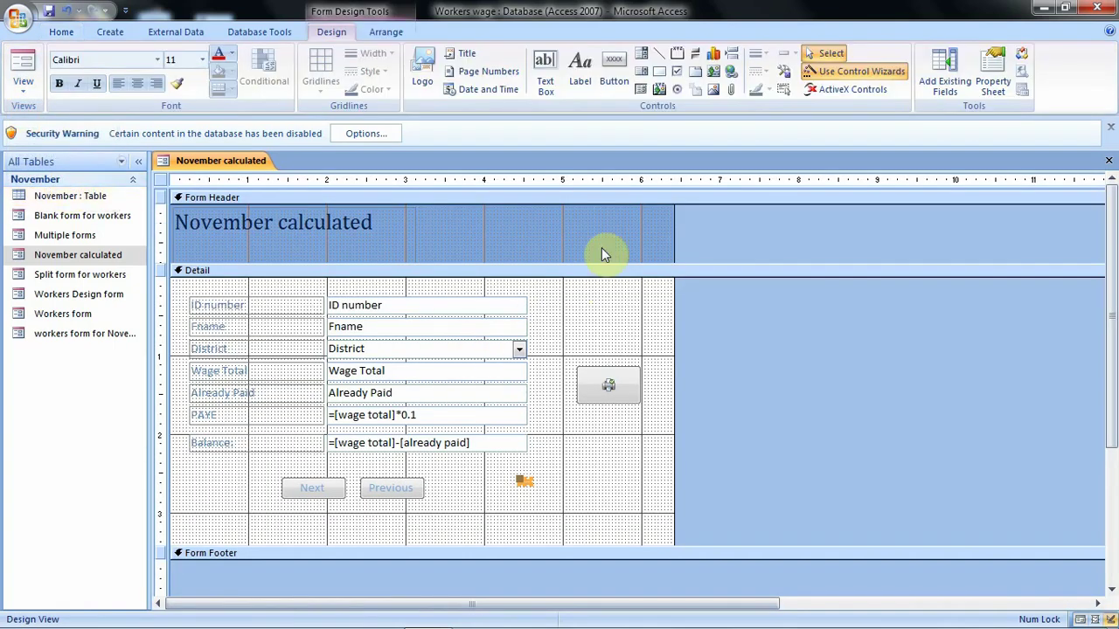
left_click(617, 77)
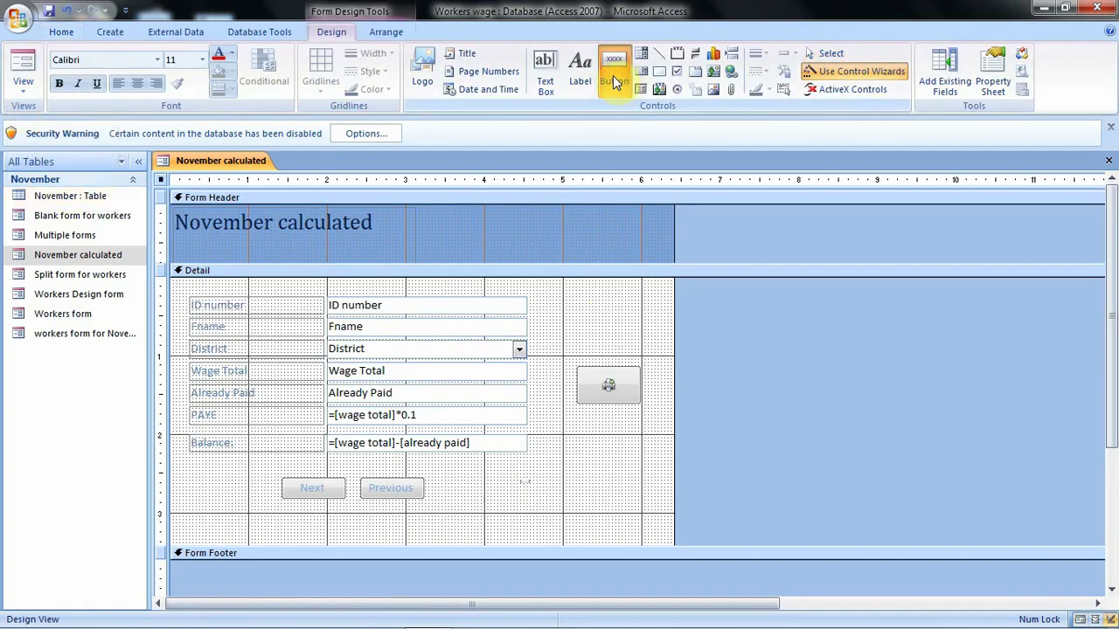
left_click(528, 479)
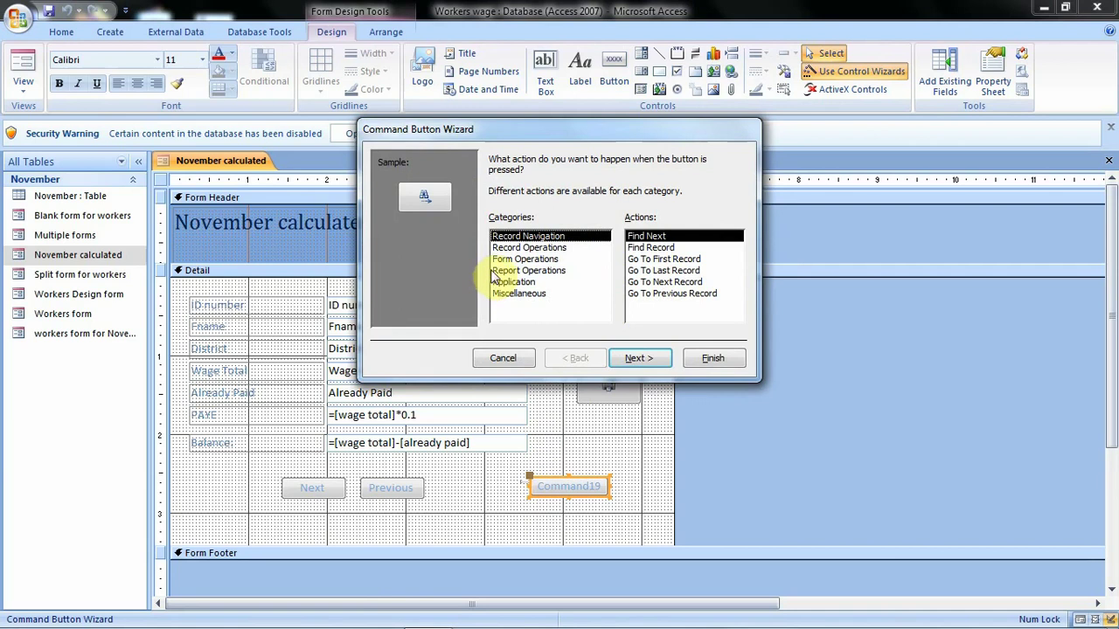
Review the button actions offered under Form Operations, Report Operations, Application and Miscellaneous
left_click(544, 261)
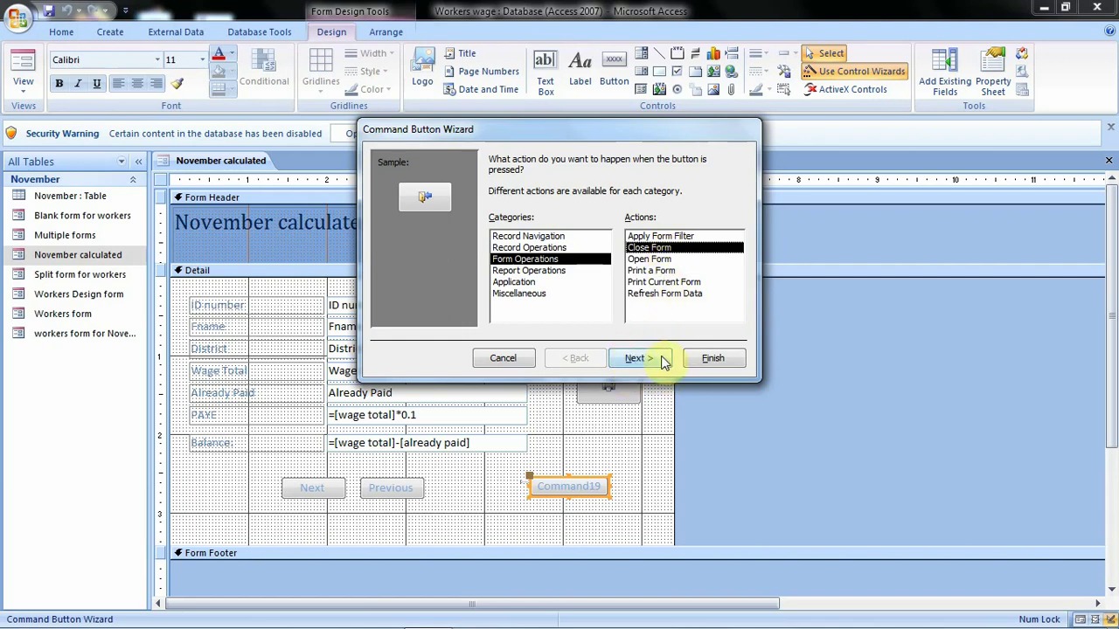
left_click(535, 272)
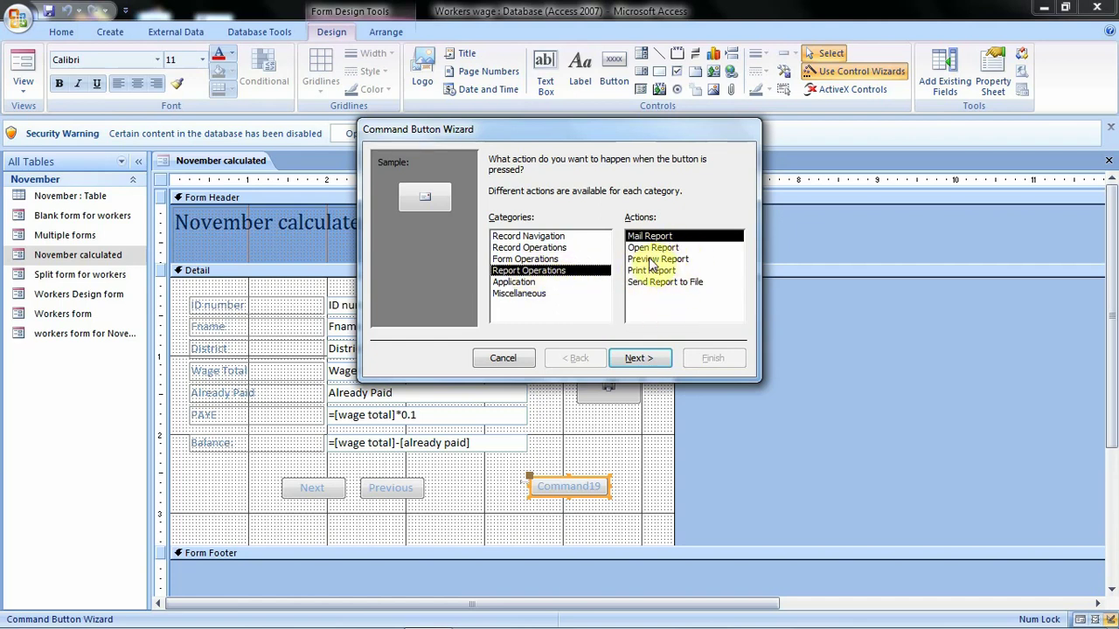
left_click(537, 283)
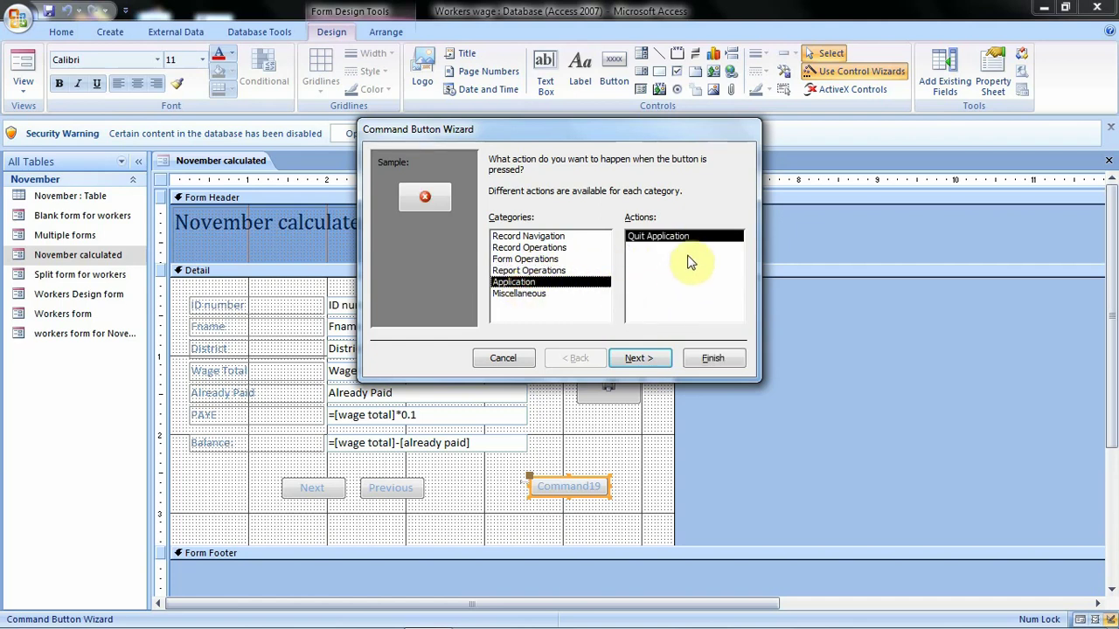
left_click(533, 294)
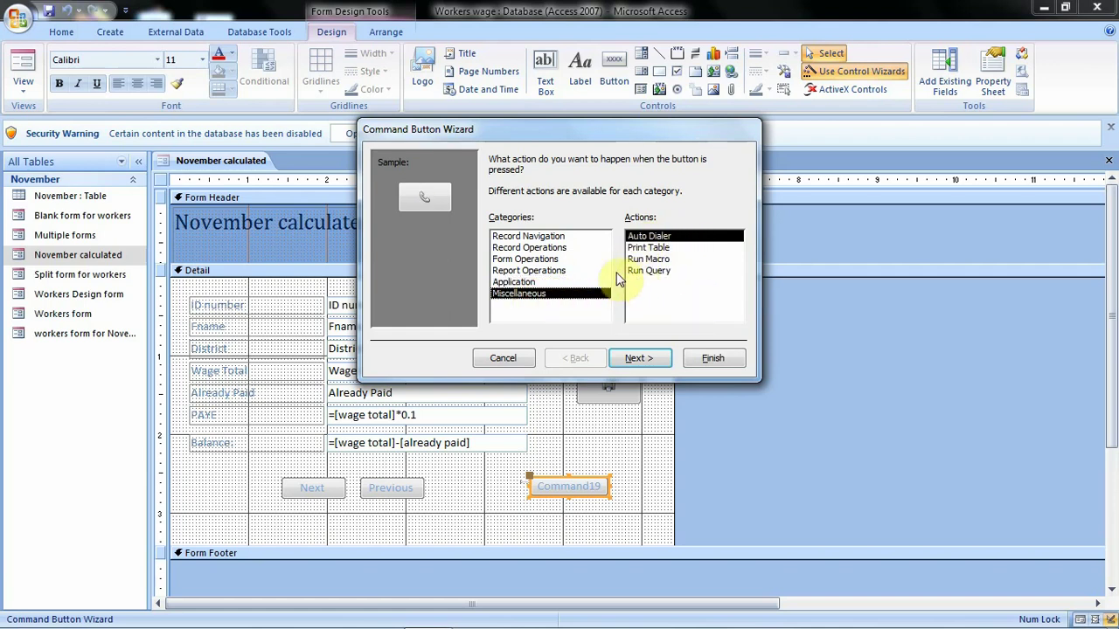
Give the new button the Close Form action from Form Operations with the Exit Doorway picture, keeping the default button name
left_click(548, 261)
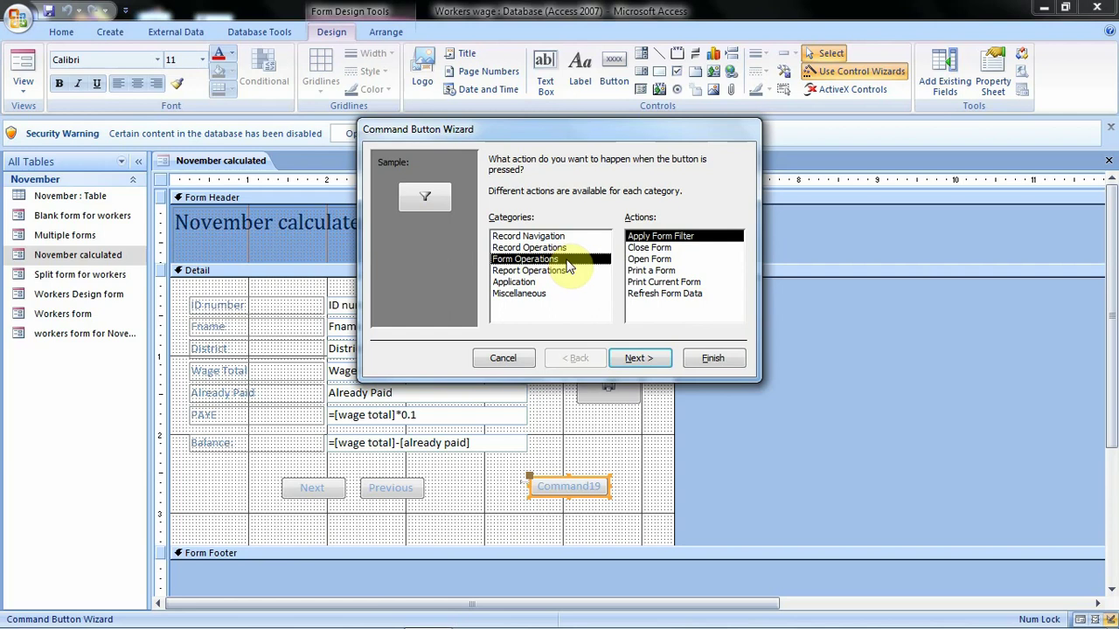
left_click(657, 249)
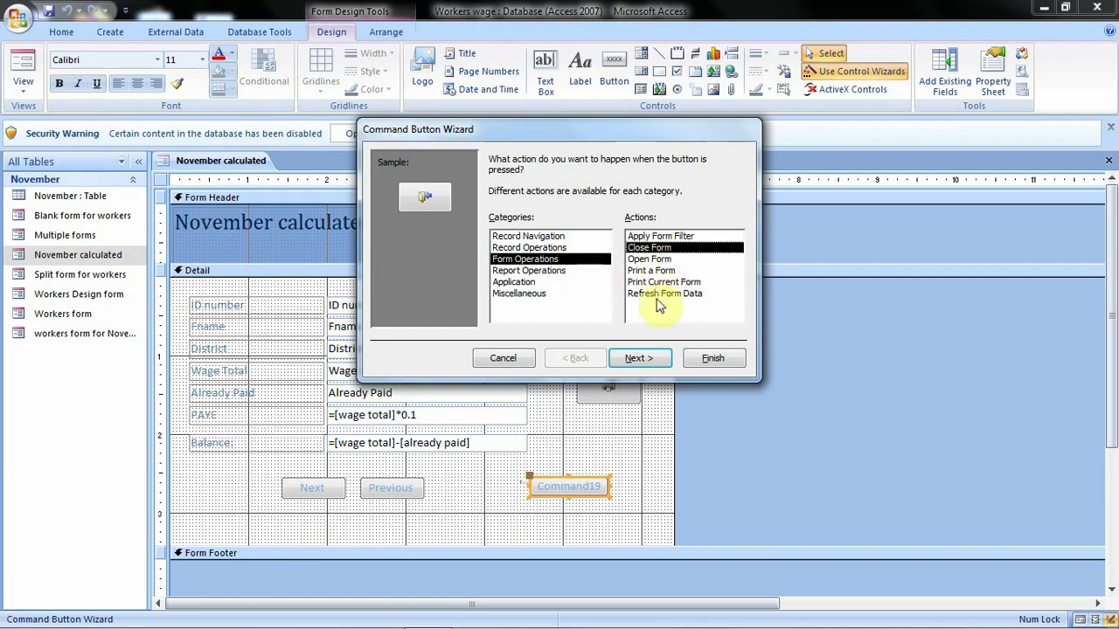
left_click(635, 358)
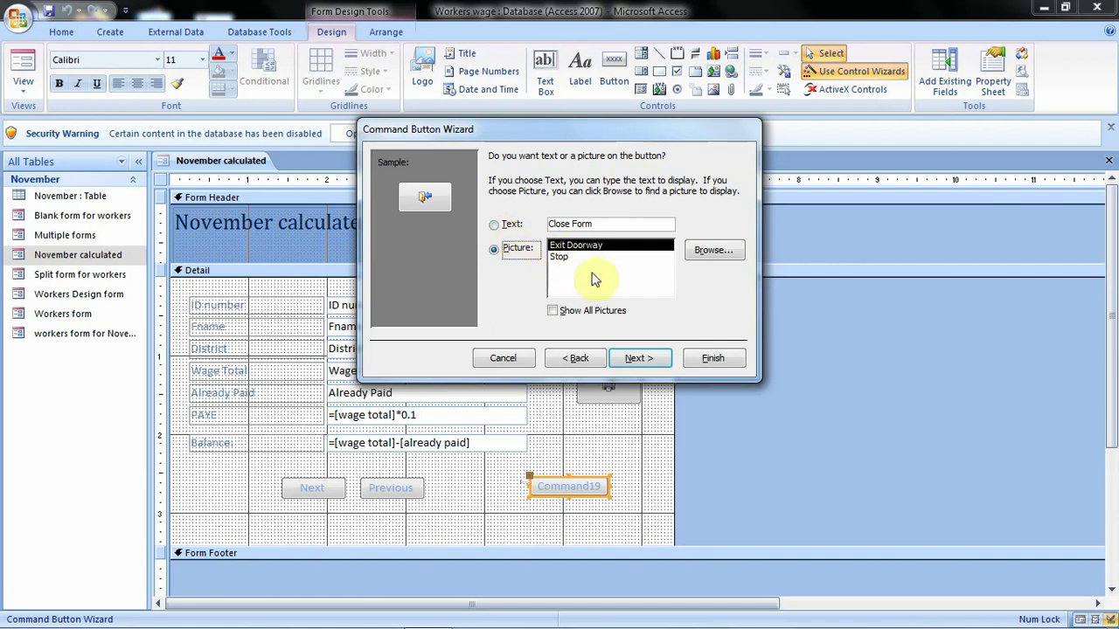
left_click(645, 361)
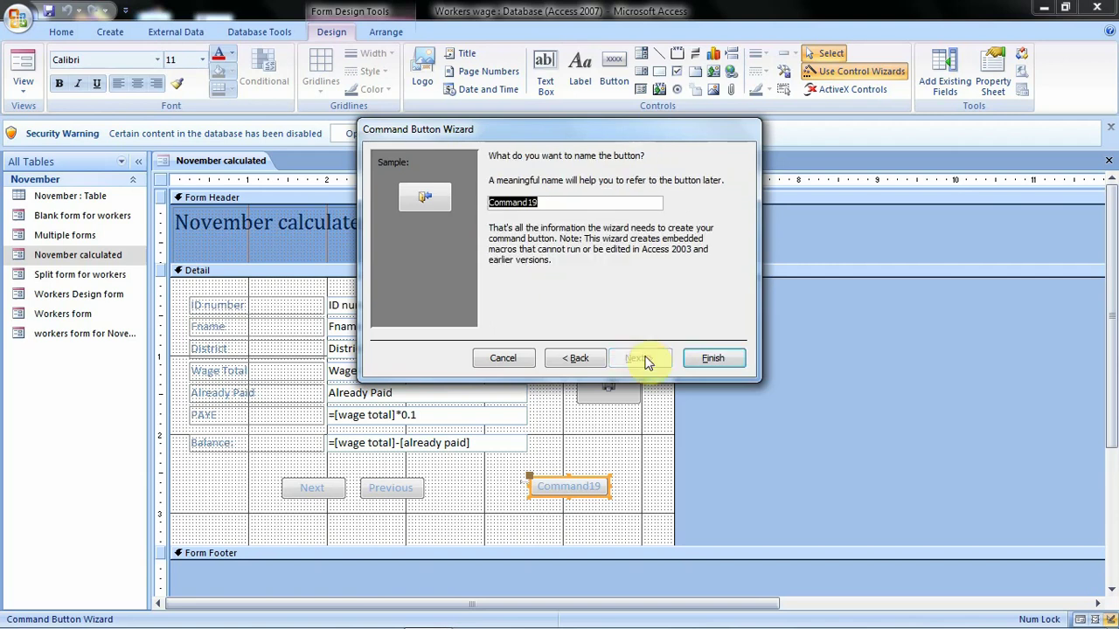
left_click(710, 361)
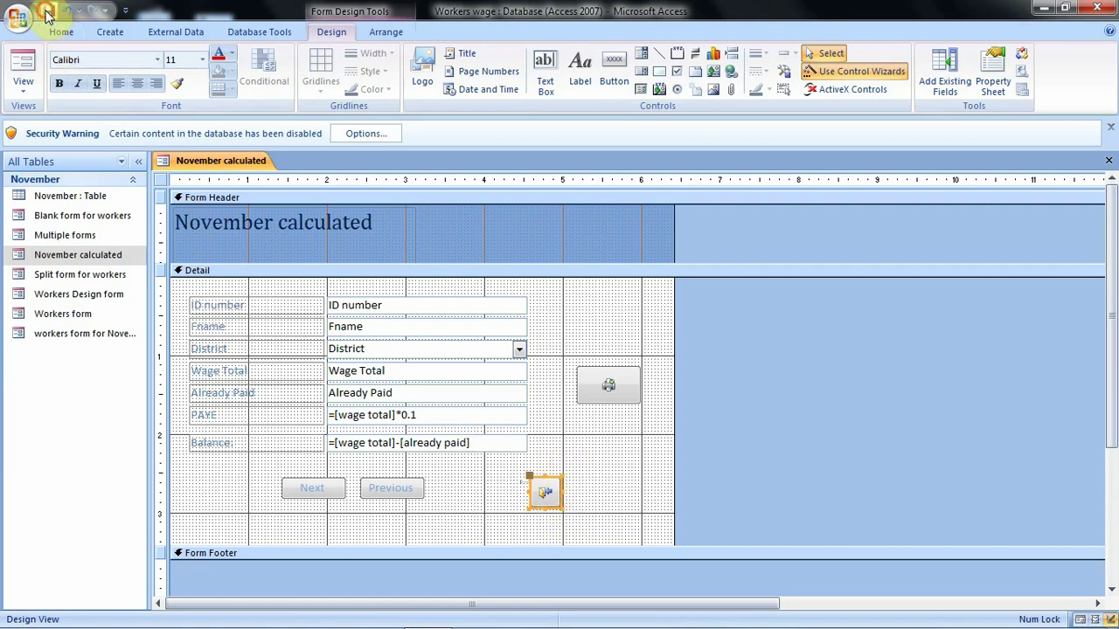
Show the form in Form View and close it with the new Close Form button
left_click(23, 85)
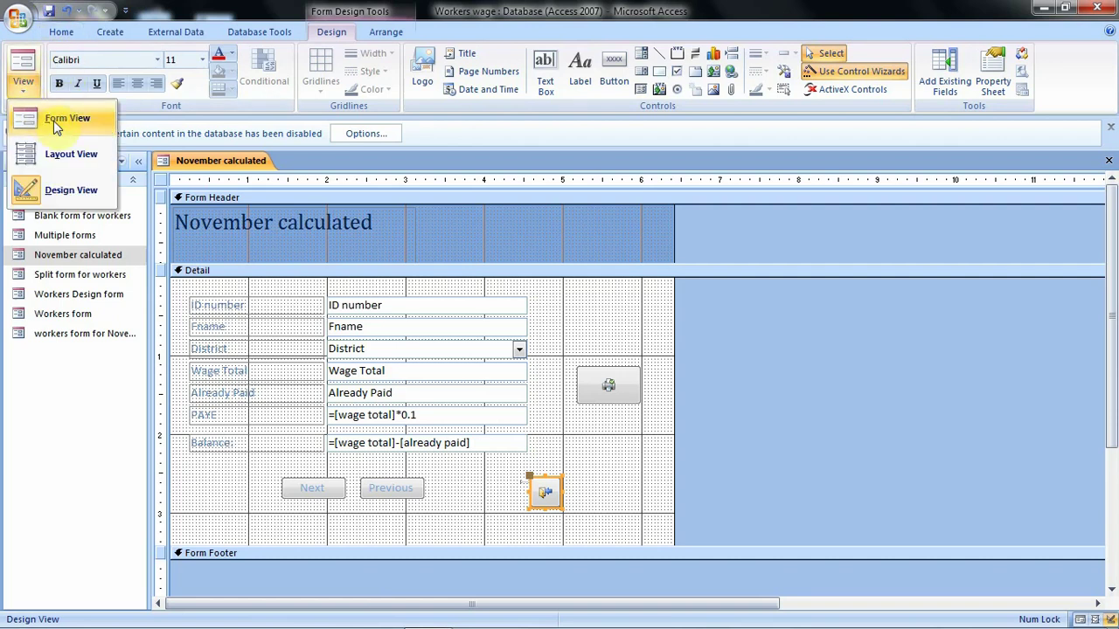
left_click(53, 120)
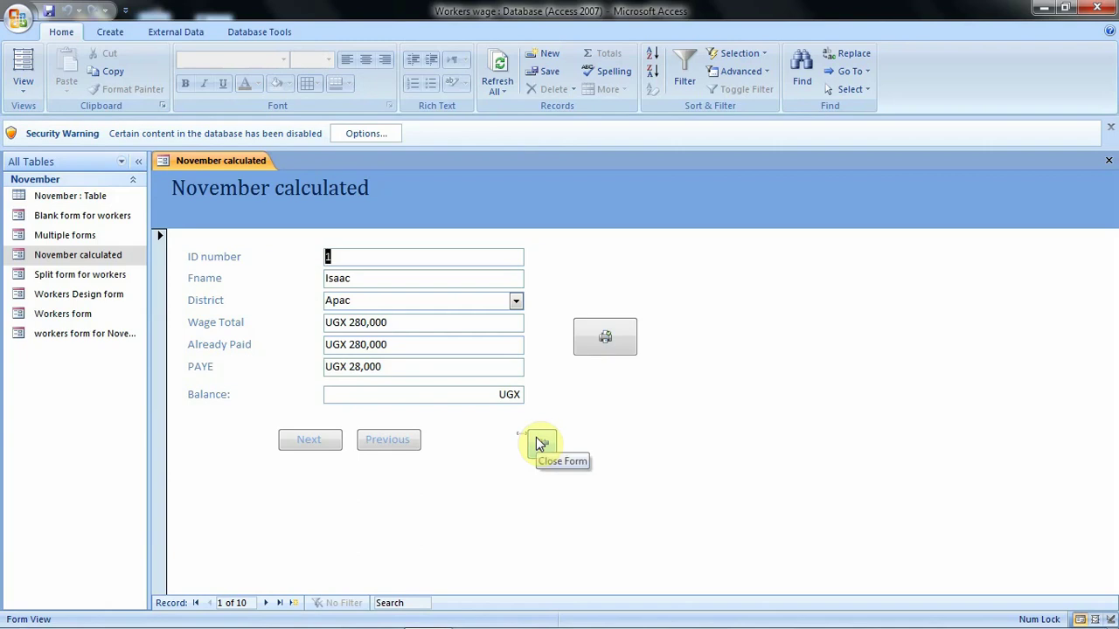
left_click(540, 443)
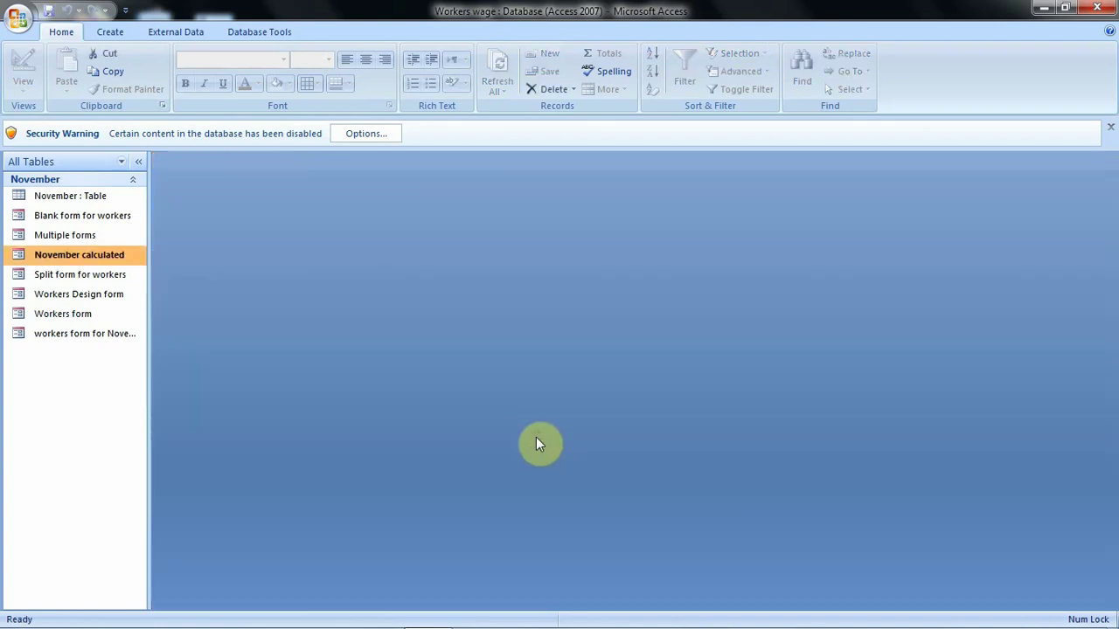